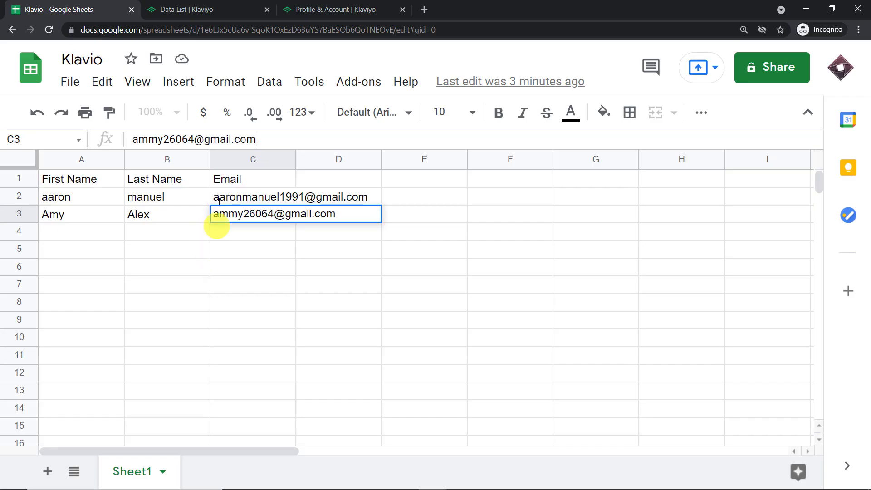
# Edit the second contact's email in cell C3 of the Klavio sheet and commit it.
pyautogui.click(220, 9)
pyautogui.click(108, 8)
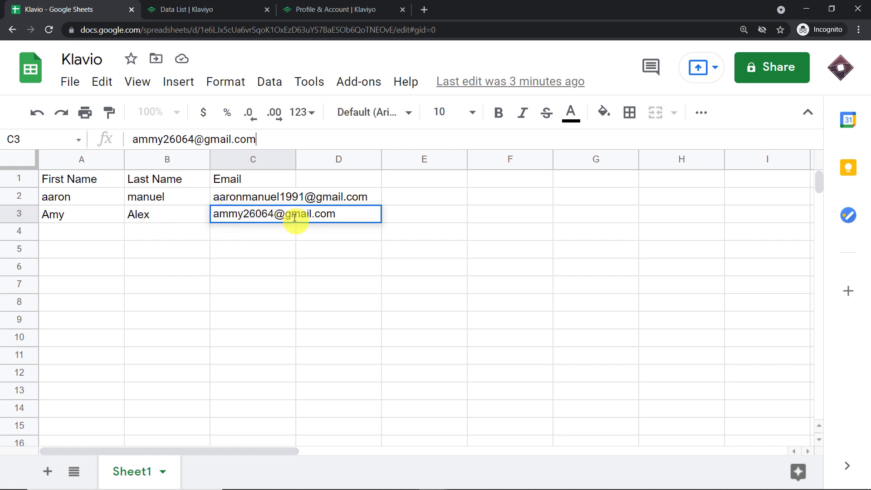
pyautogui.doubleClick(348, 218)
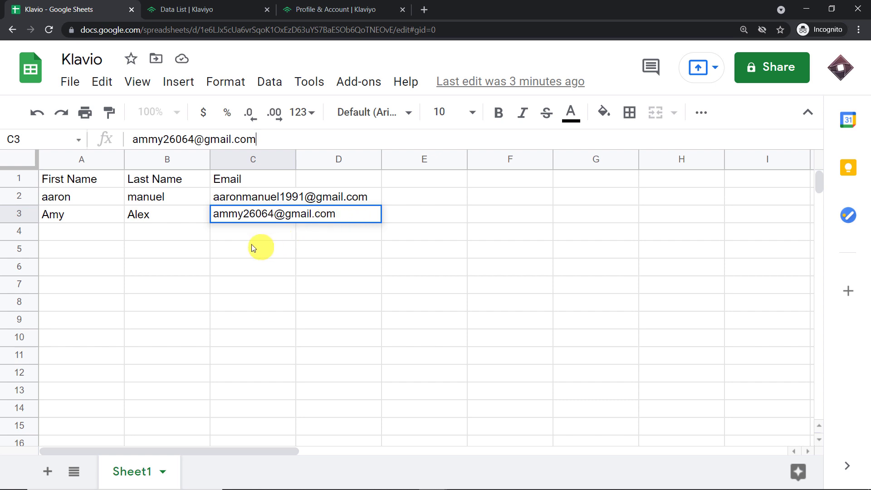
pyautogui.click(172, 248)
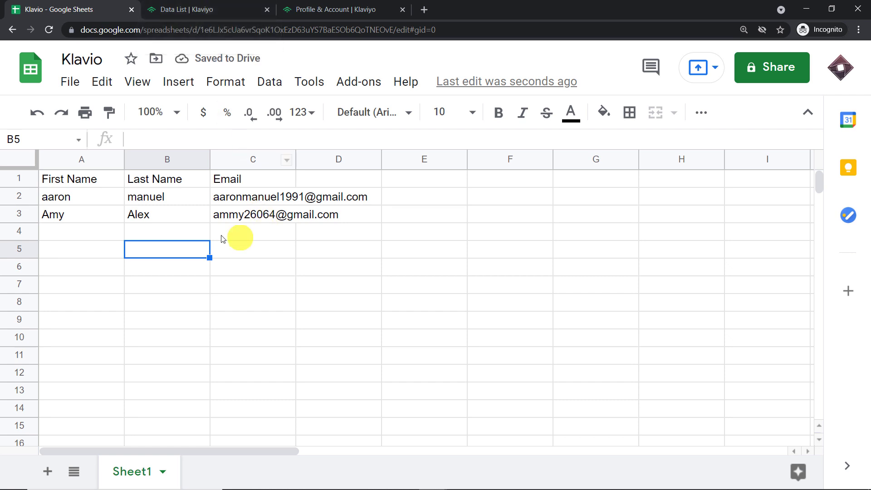
pyautogui.click(218, 6)
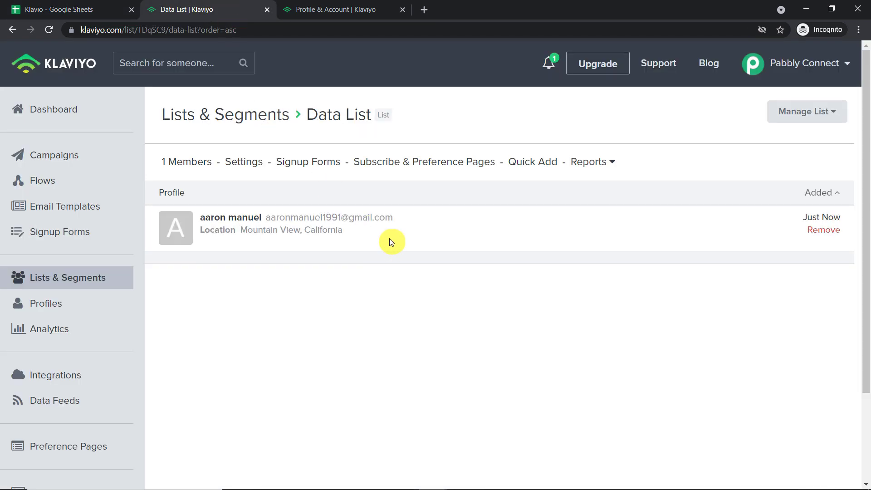
pyautogui.click(59, 9)
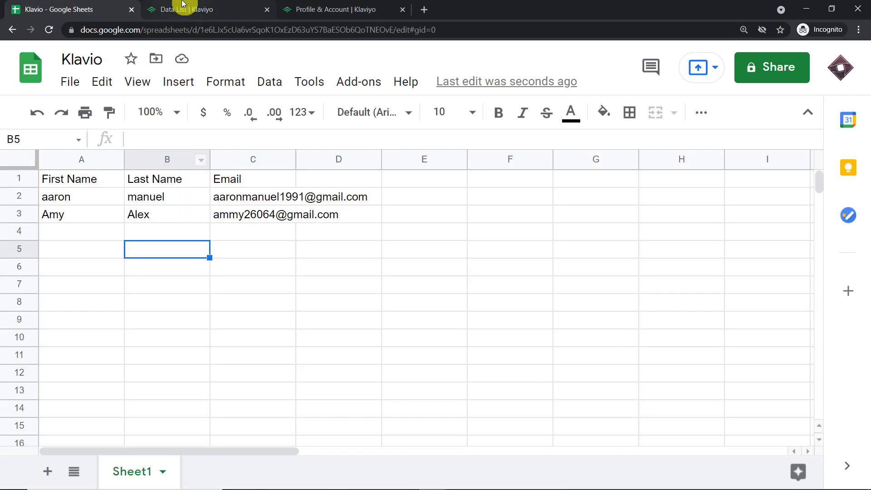
pyautogui.click(182, 4)
pyautogui.click(50, 30)
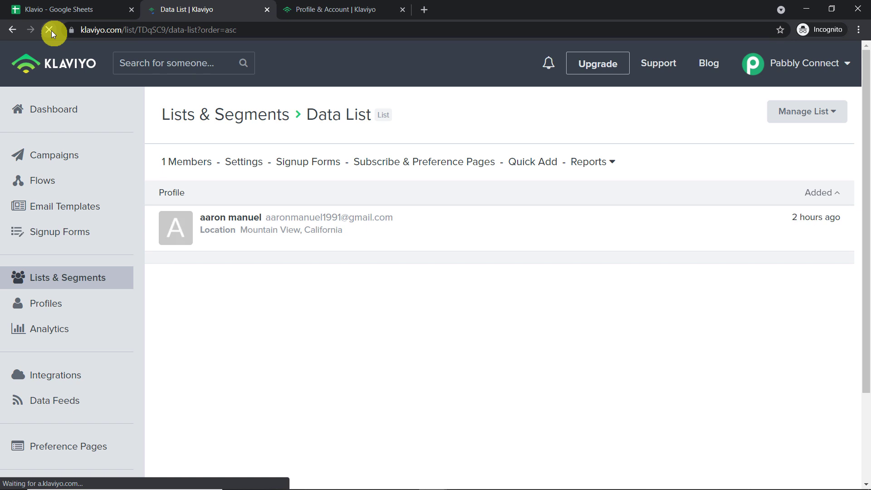
pyautogui.click(68, 10)
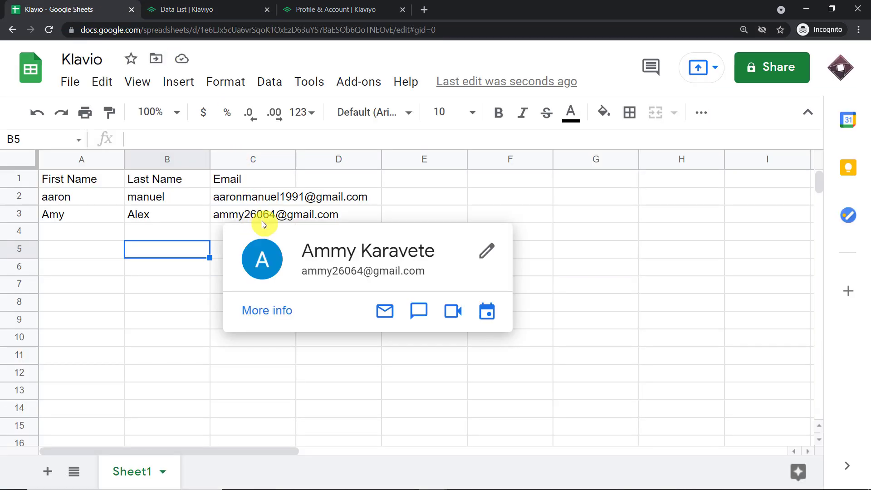
pyautogui.moveTo(237, 219)
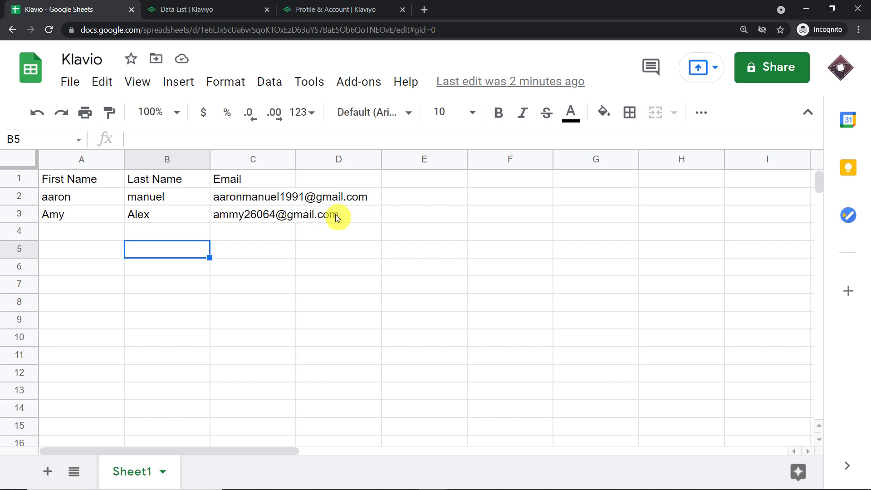
# Confirm Klaviyo's Data List shows 2 Members, checking it against the contact spreadsheet.
pyautogui.click(213, 8)
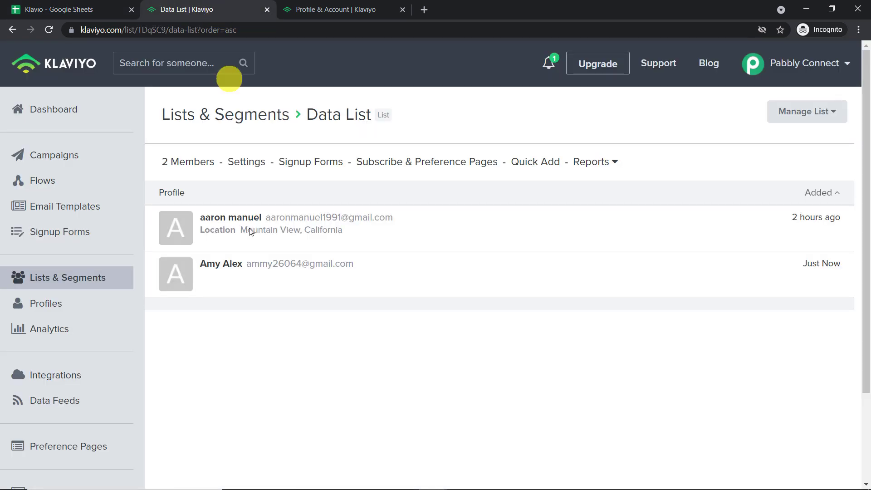
pyautogui.moveTo(198, 275)
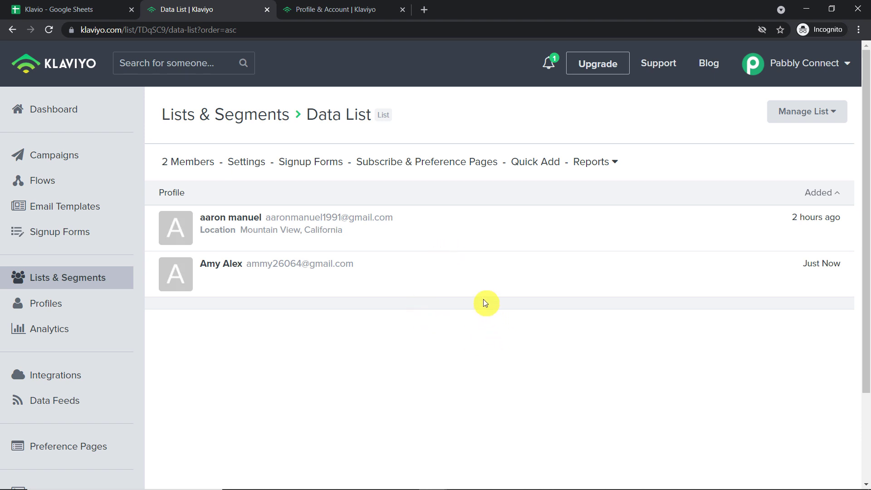
pyautogui.moveTo(484, 294)
pyautogui.click(72, 8)
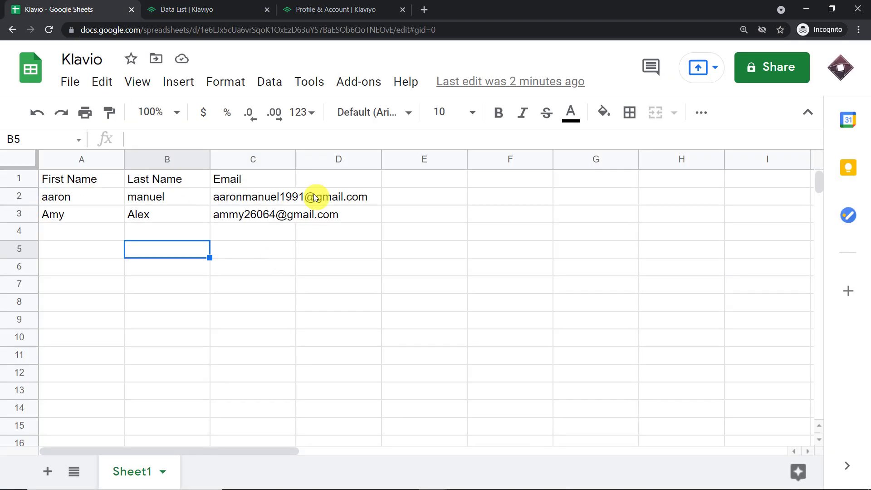
pyautogui.click(233, 9)
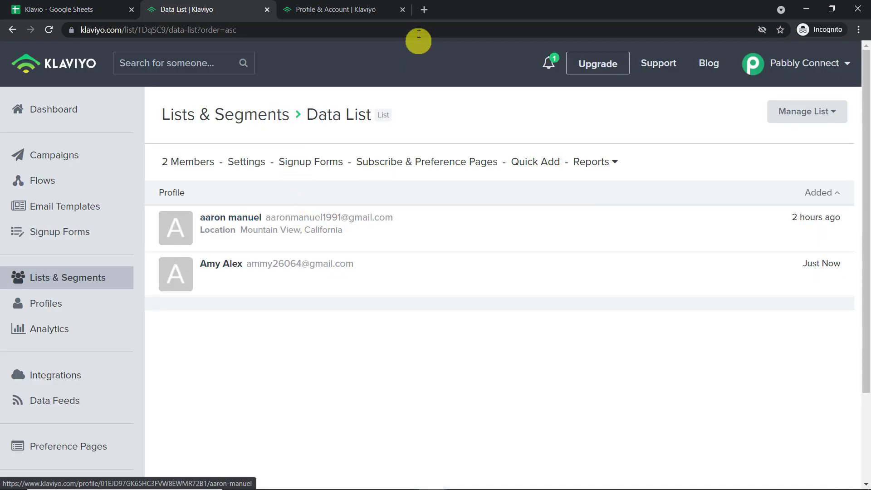
# Go to pabbly.com, sign in, and launch Pabbly Connect from All Apps.
pyautogui.click(423, 10)
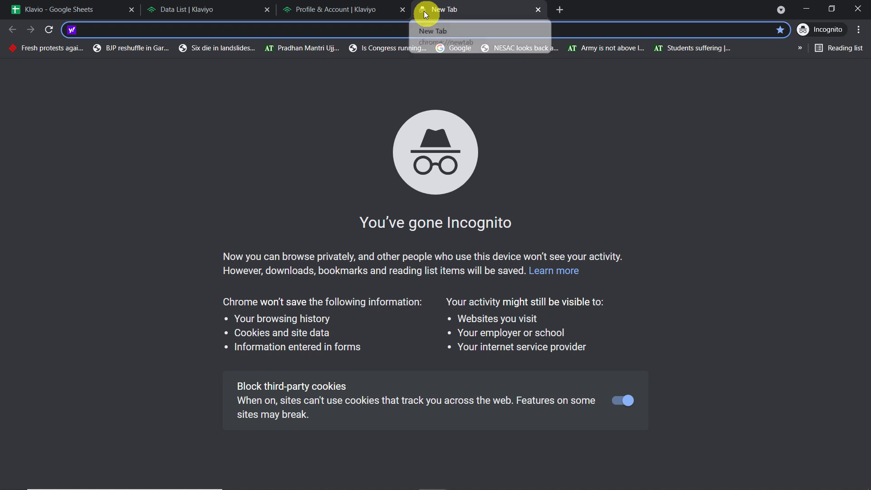
pyautogui.write('pabbly.com')
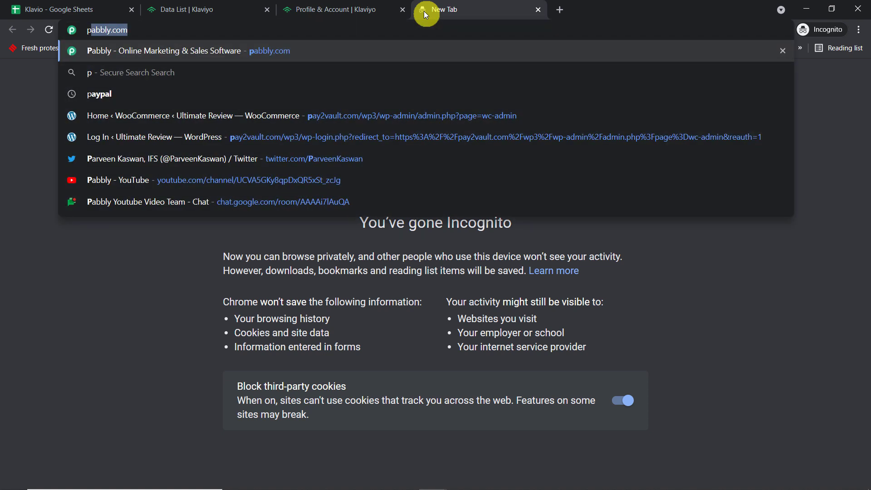
pyautogui.press('Return')
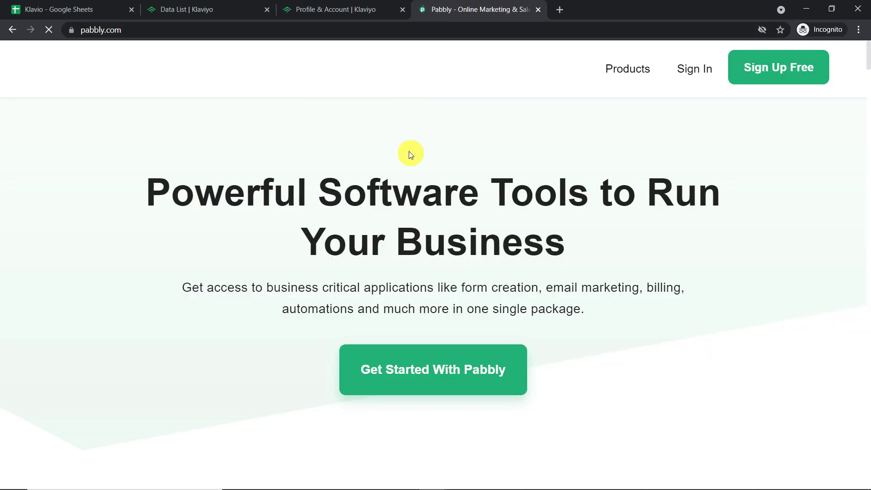
pyautogui.click(795, 78)
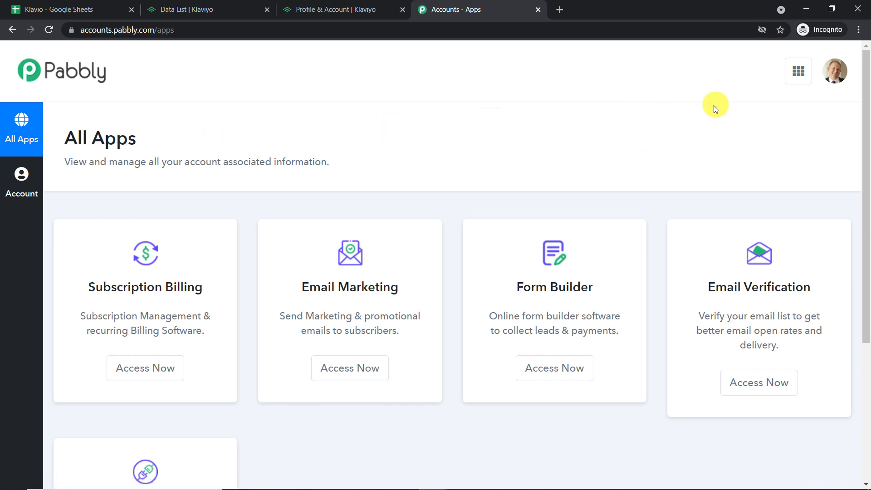
pyautogui.scroll(-5, 713, 104)
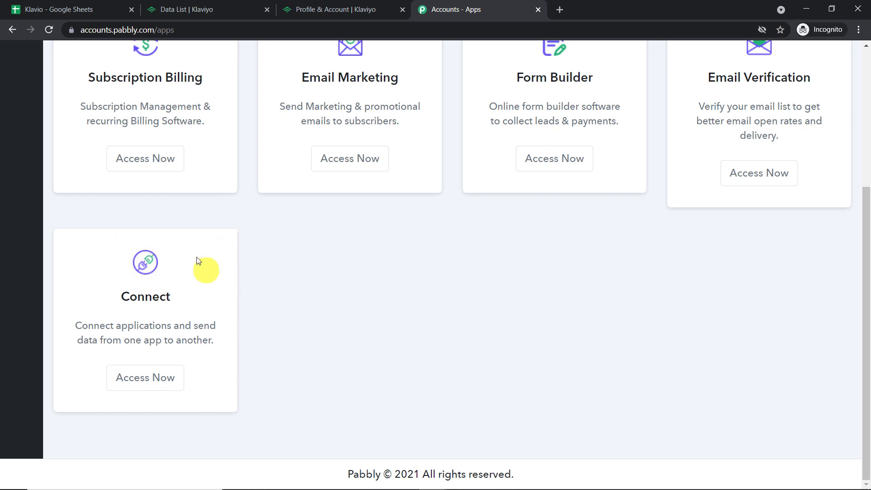
pyautogui.click(148, 379)
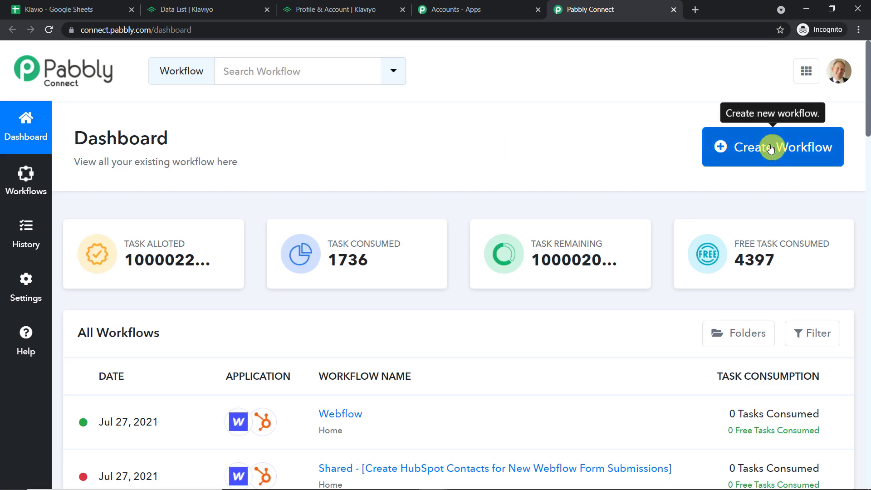
# Create a workflow named 'Google Sheets to Klaviyo'.
pyautogui.click(771, 148)
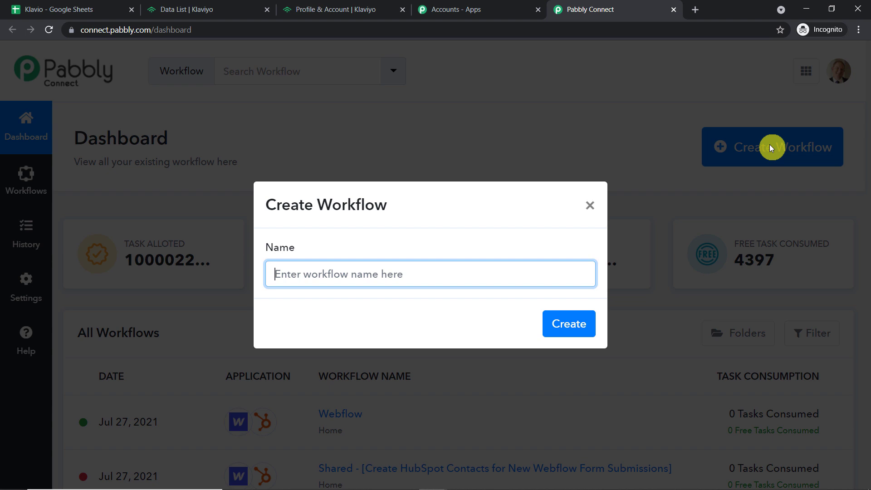
pyautogui.write('G')
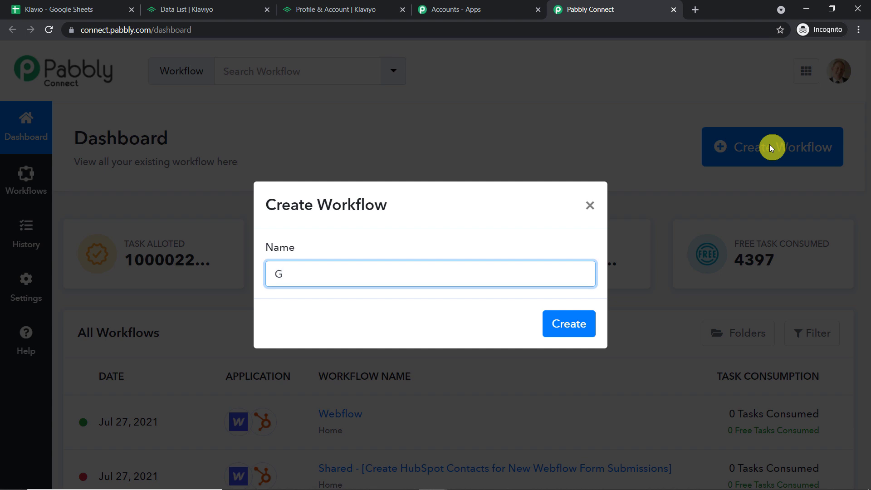
pyautogui.write('oogle Sheets to Klaviy')
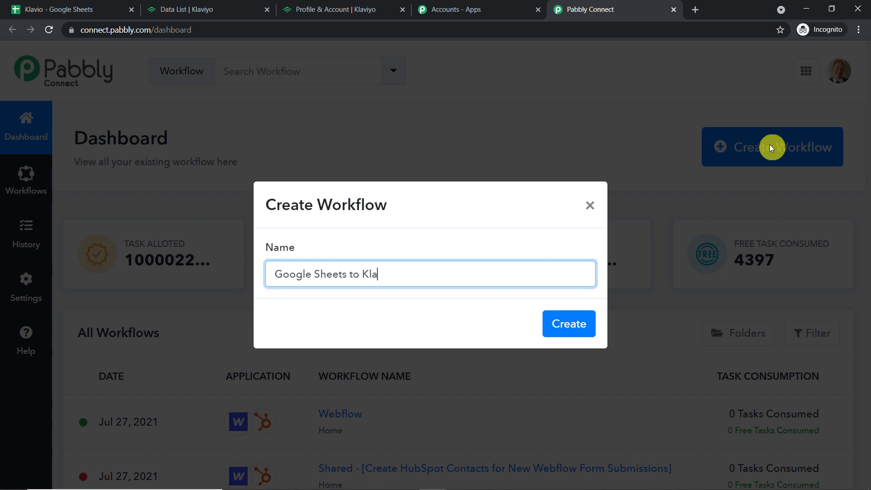
pyautogui.write('o')
pyautogui.click(573, 327)
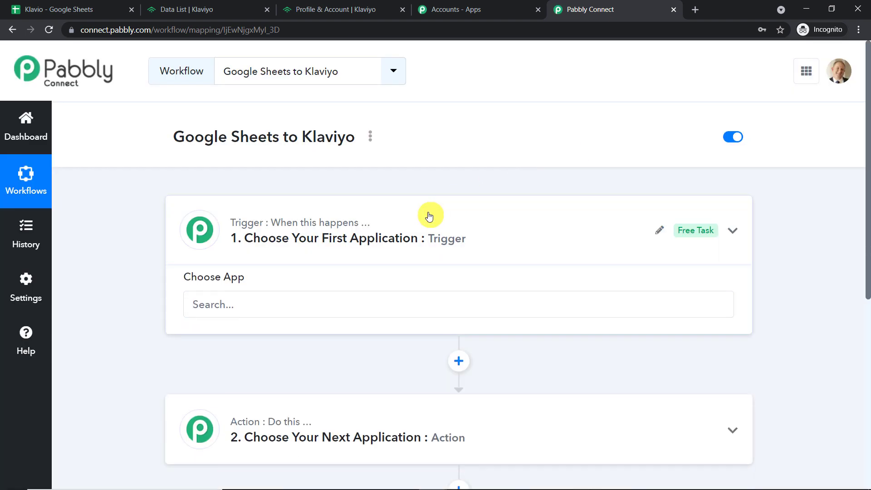
# Choose Google Sheets as the workflow's trigger app.
pyautogui.click(452, 222)
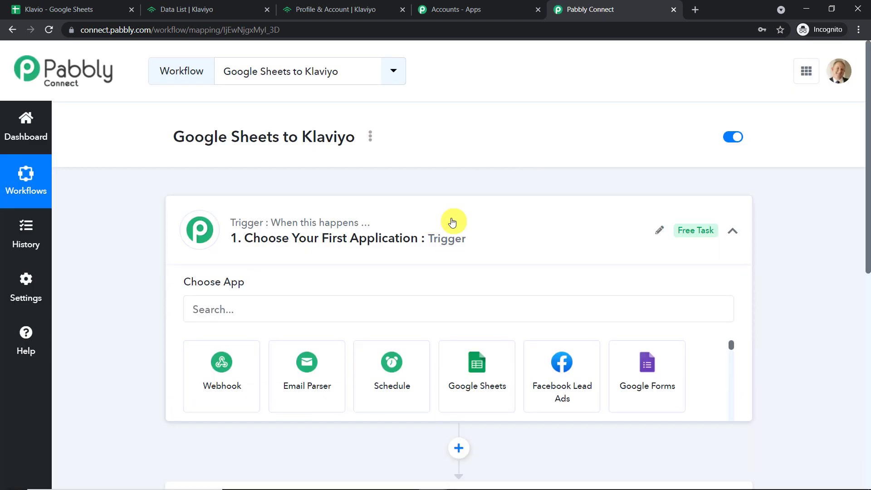
pyautogui.click(266, 317)
pyautogui.write('g')
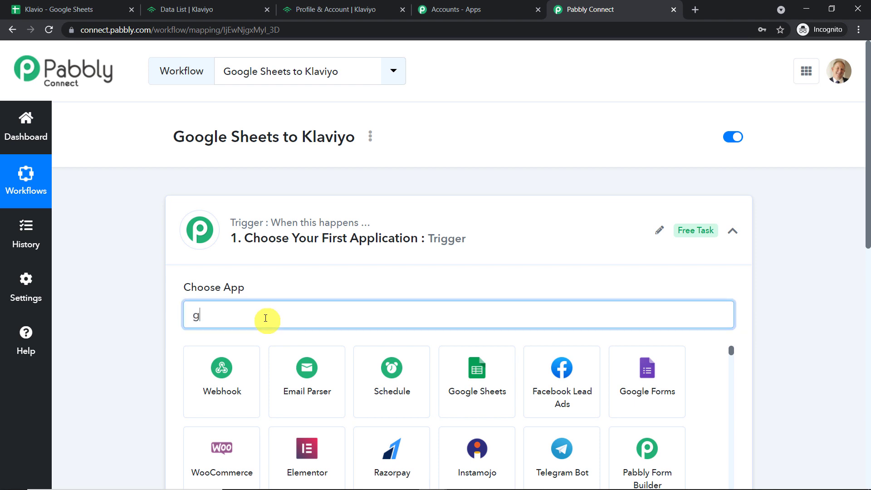
pyautogui.write('oogle s')
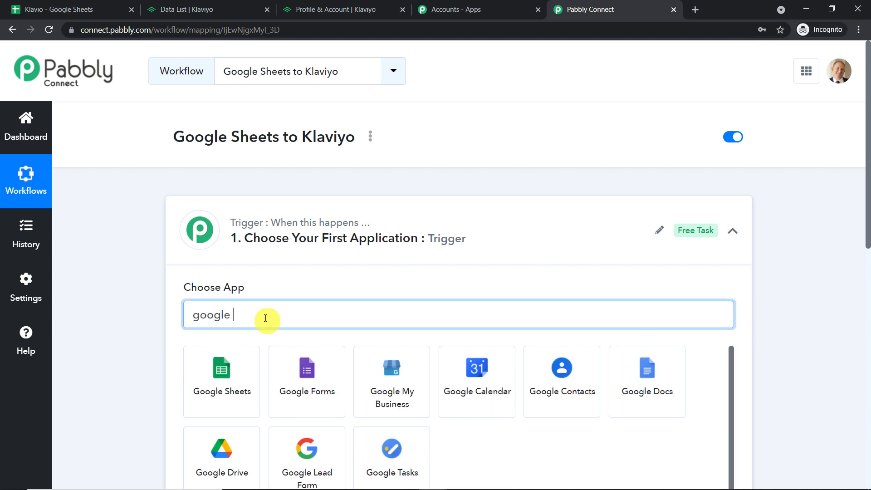
pyautogui.click(237, 363)
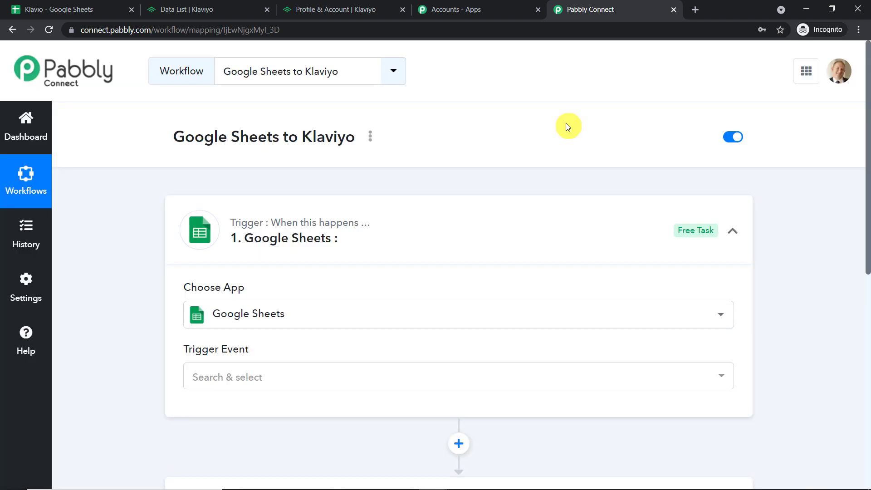
pyautogui.scroll(-3, 380, 240)
# Set the trigger event to New Spreadsheet Row and review the webhook setup guide.
pyautogui.click(348, 266)
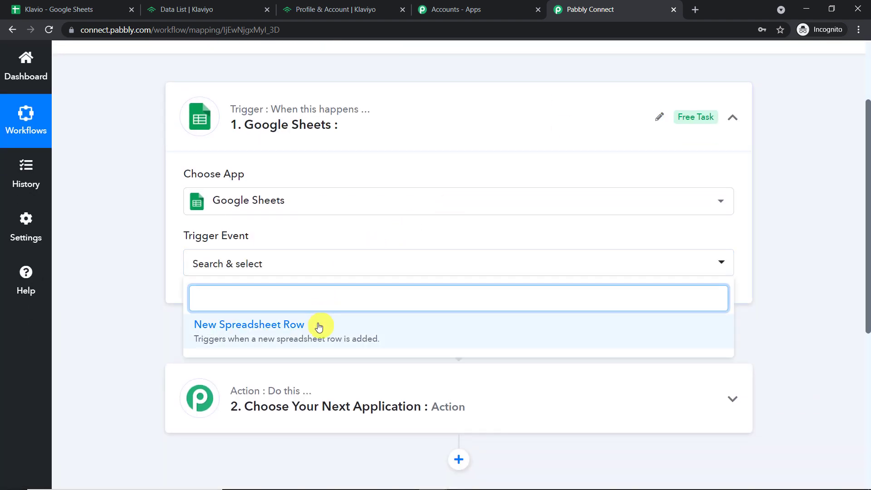
pyautogui.click(320, 325)
pyautogui.scroll(-3, 523, 206)
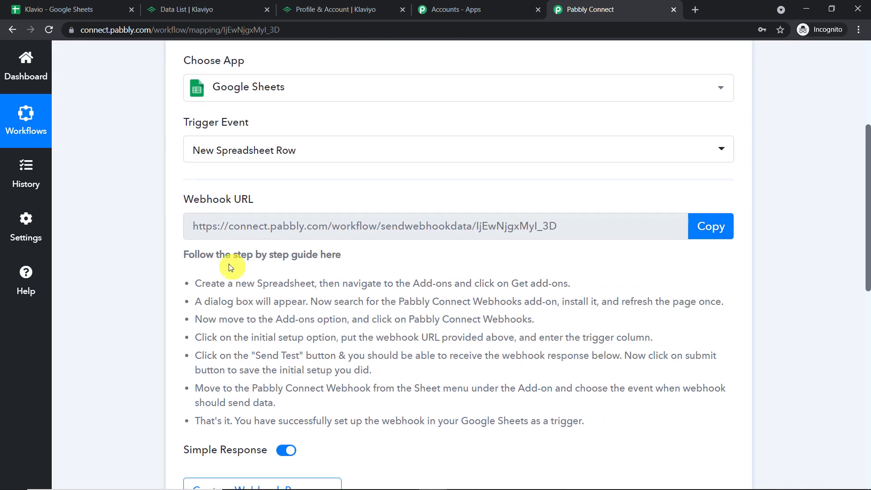
pyautogui.moveTo(584, 423); pyautogui.dragTo(181, 270)
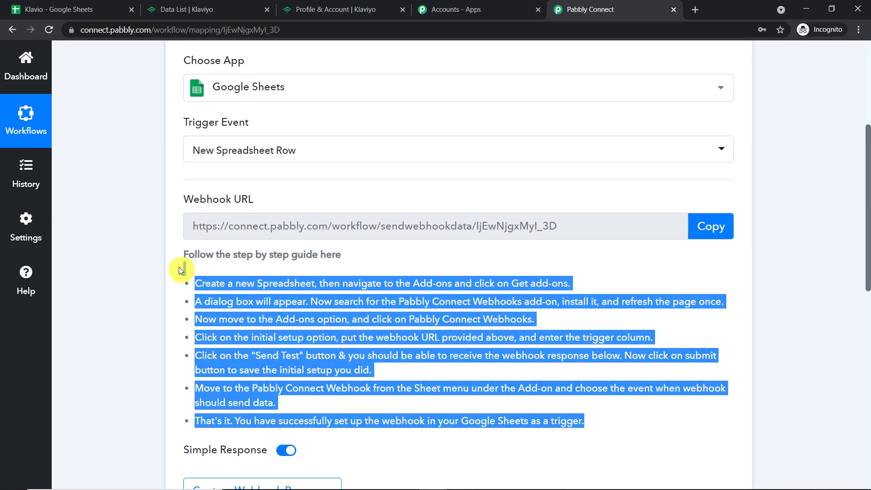
pyautogui.scroll(1, 562, 229)
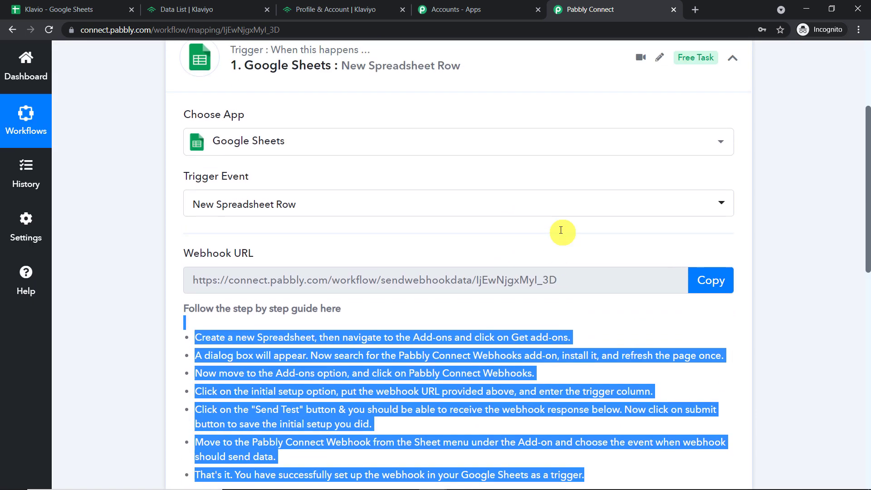
pyautogui.scroll(3, 593, 192)
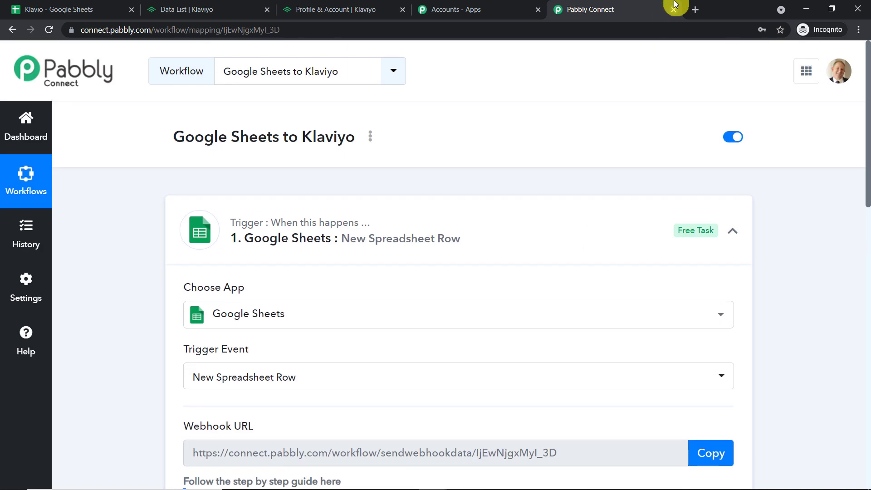
# Go to Google Sheets in a new tab and start a blank spreadsheet.
pyautogui.click(691, 12)
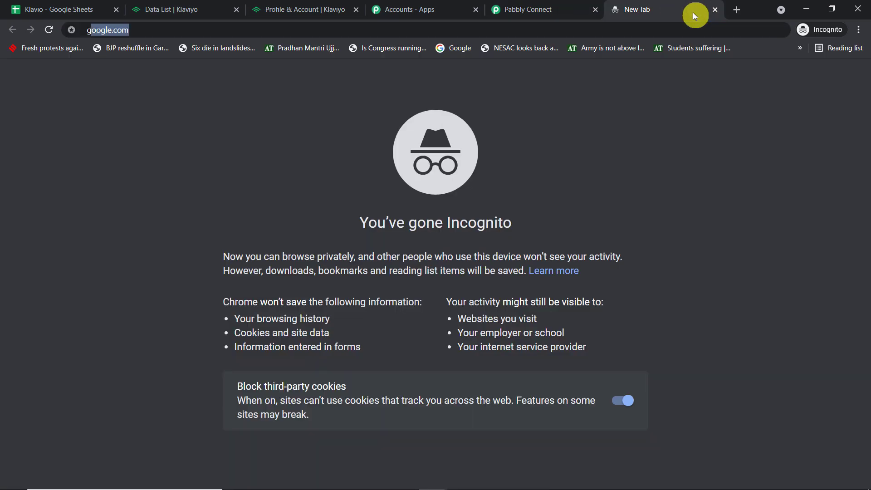
pyautogui.write('goo')
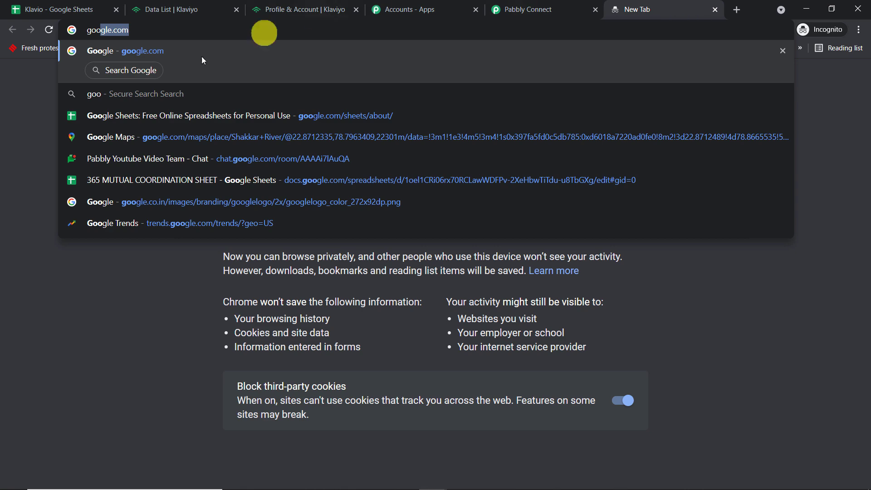
pyautogui.click(147, 119)
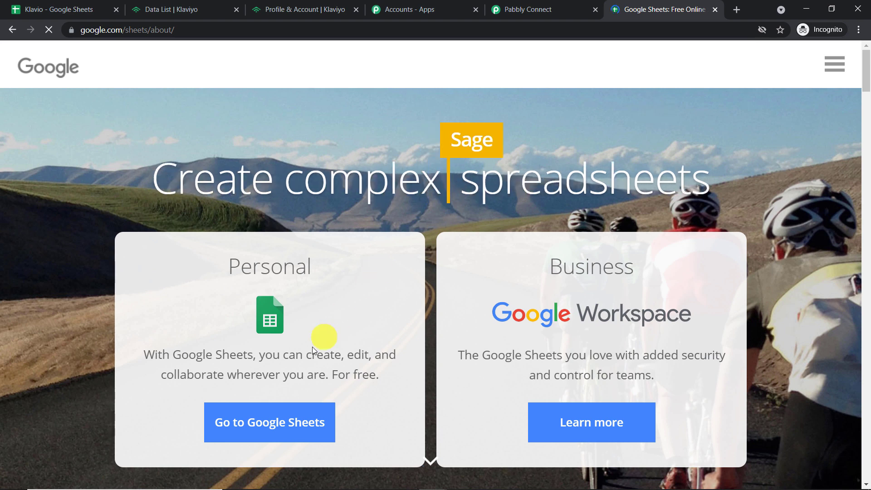
pyautogui.click(282, 427)
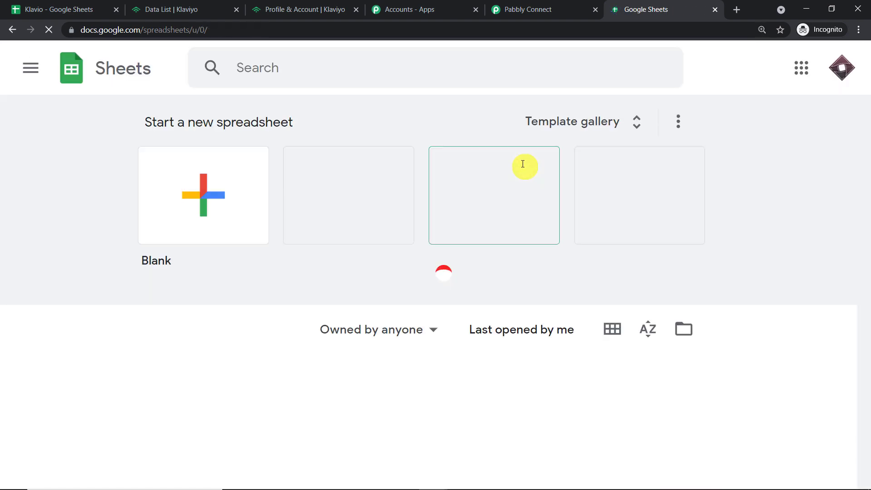
pyautogui.click(203, 195)
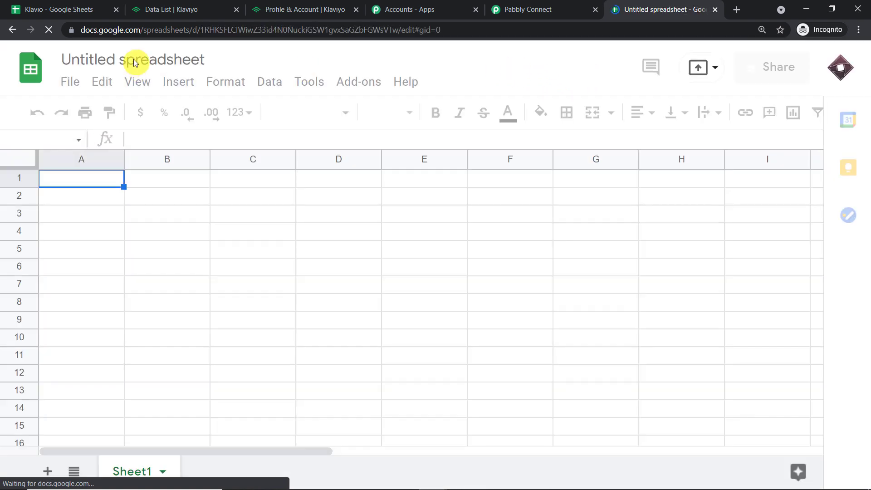
# Rename the spreadsheet 'New Subscriber' and type 'First Name' into A1.
pyautogui.click(134, 59)
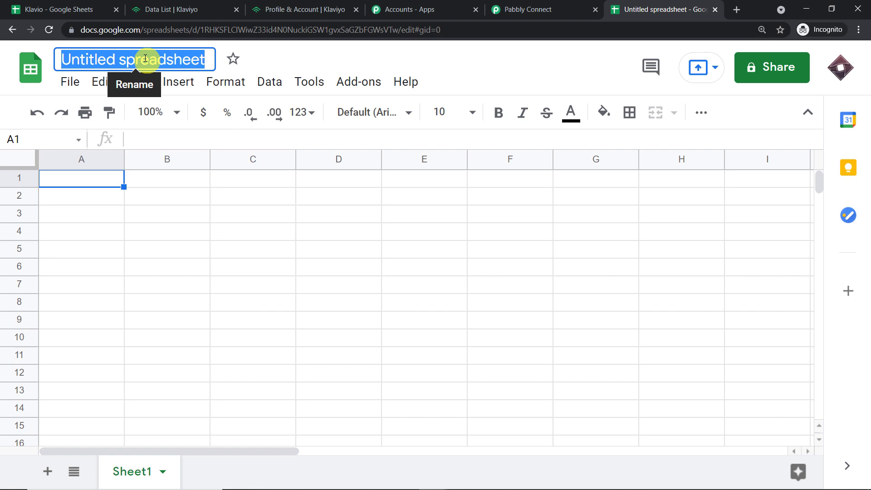
pyautogui.press('BackSpace')
pyautogui.write('New S')
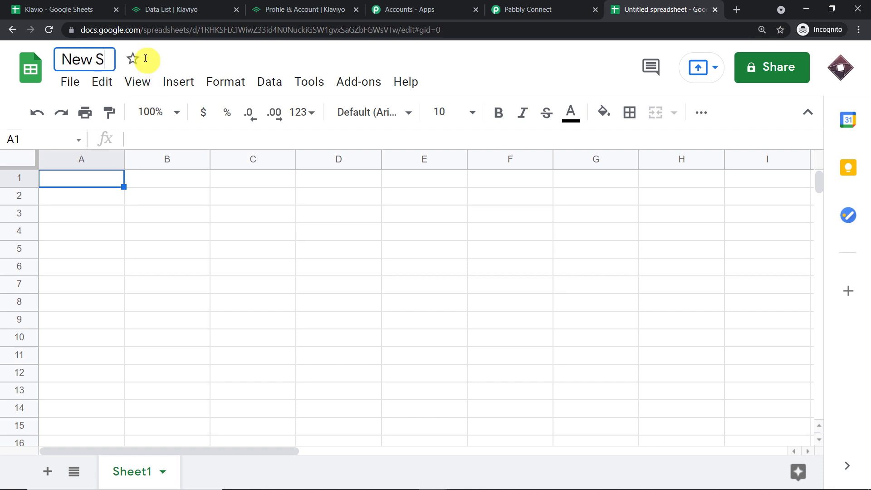
pyautogui.write('ubscriber')
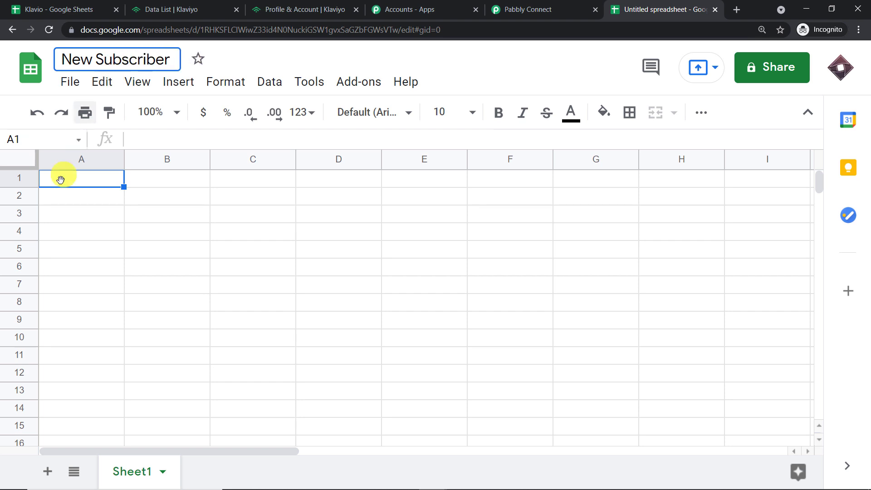
pyautogui.click(63, 177)
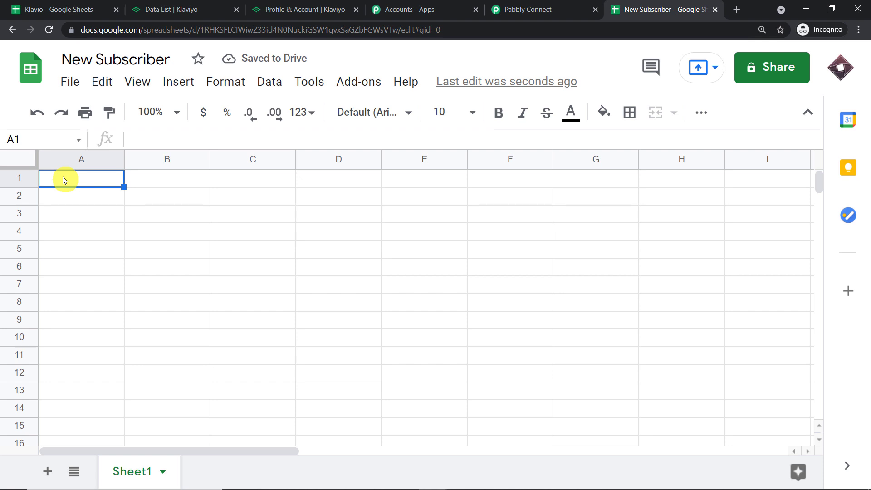
pyautogui.write('Firs')
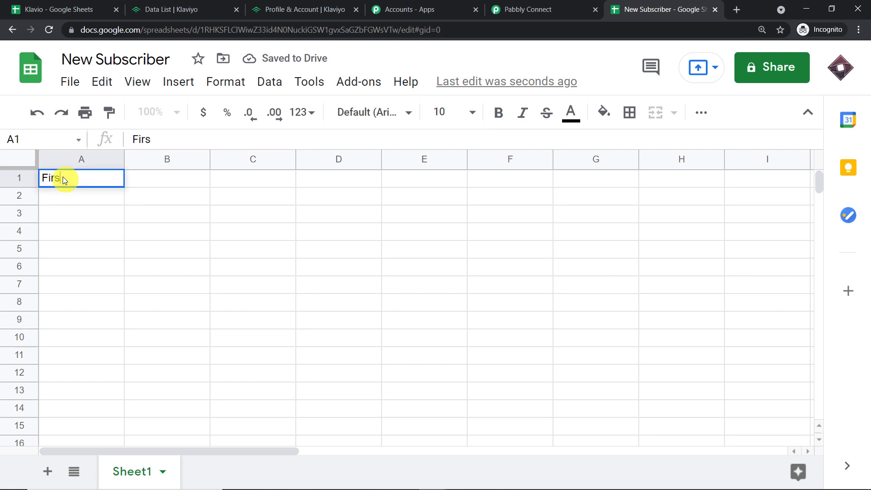
pyautogui.write('t Name')
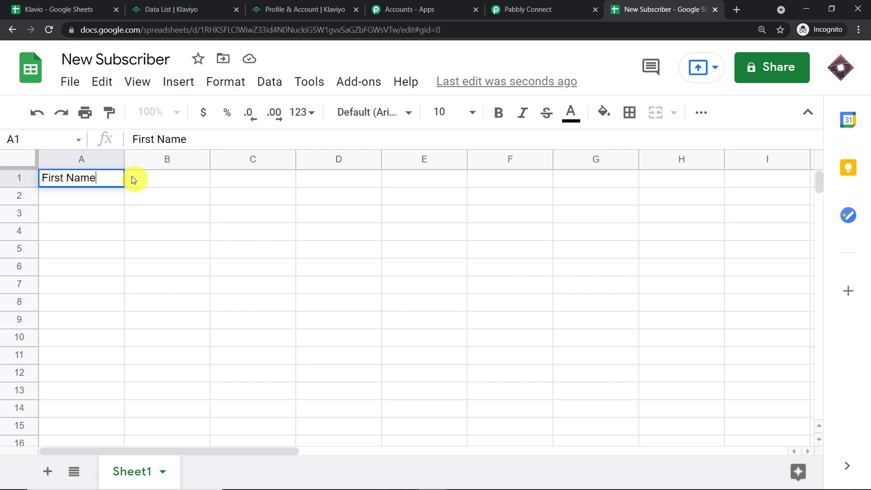
# Commit First Name, then enter 'Last Name' in B1 and 'Email' in C1.
pyautogui.click(131, 179)
pyautogui.write('La')
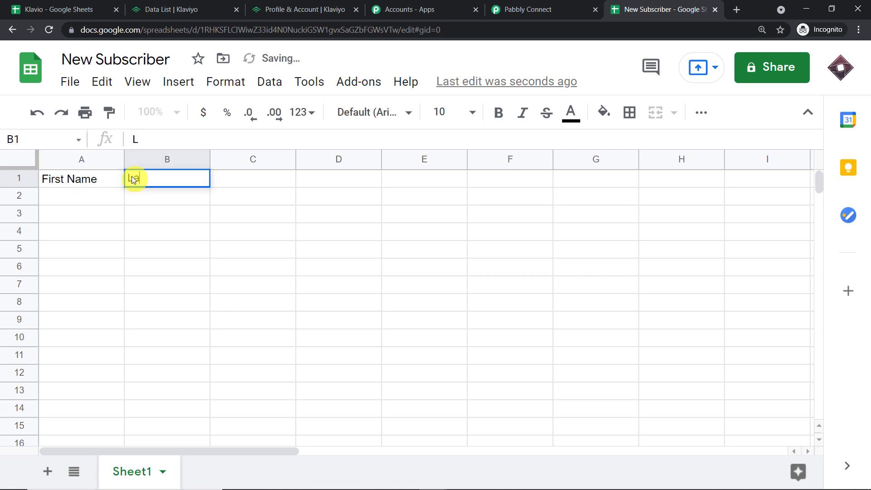
pyautogui.write('st Name')
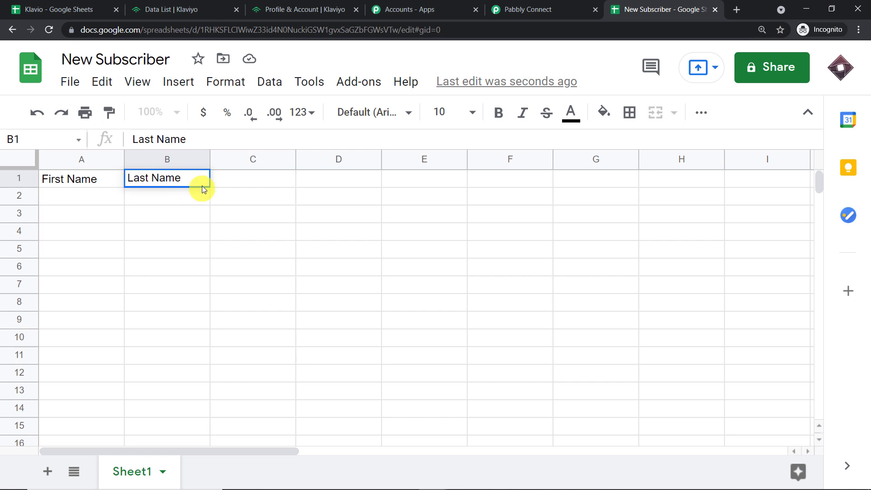
pyautogui.click(232, 181)
pyautogui.write('Email')
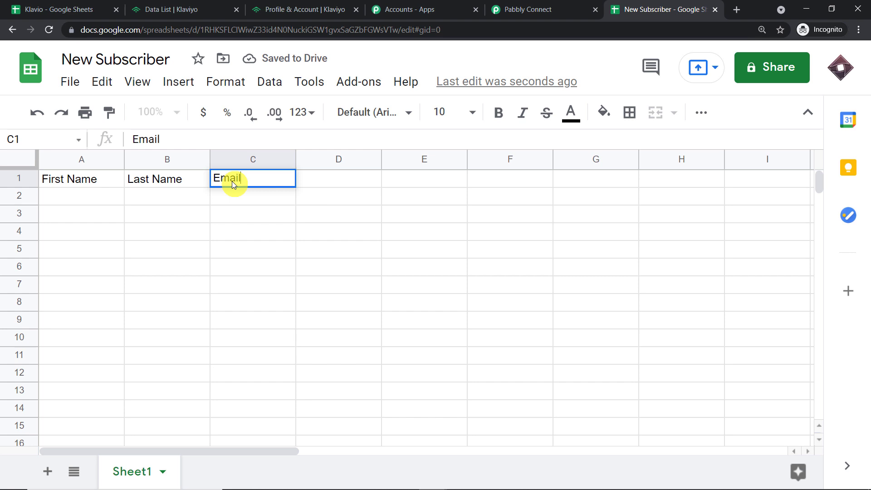
pyautogui.click(161, 249)
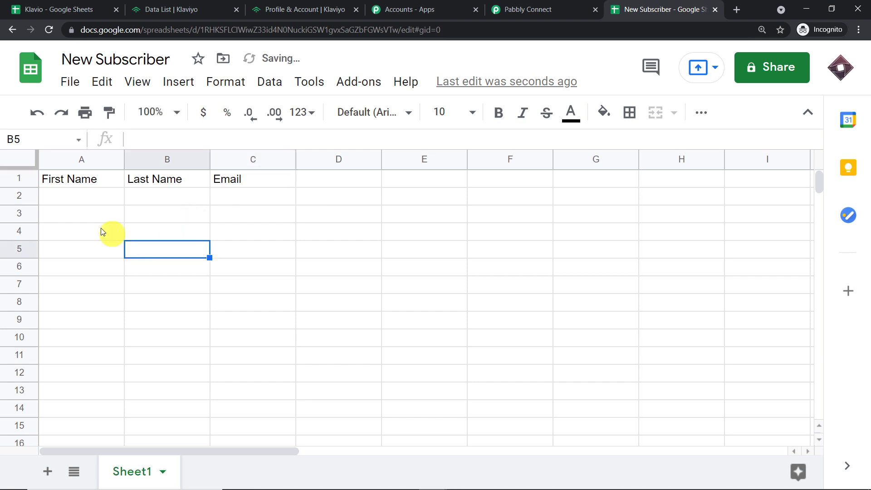
pyautogui.click(238, 221)
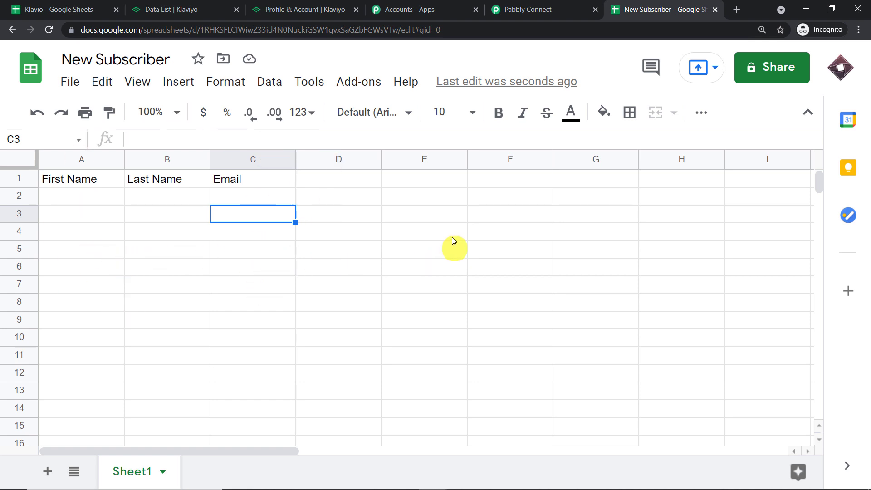
# Find and install the Pabbly Connect Webhooks add-on from the add-on store.
pyautogui.click(358, 80)
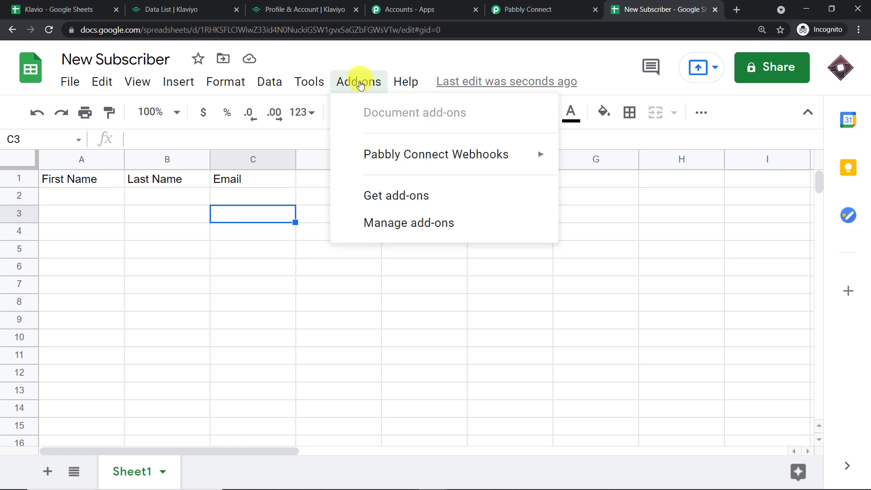
pyautogui.moveTo(384, 151)
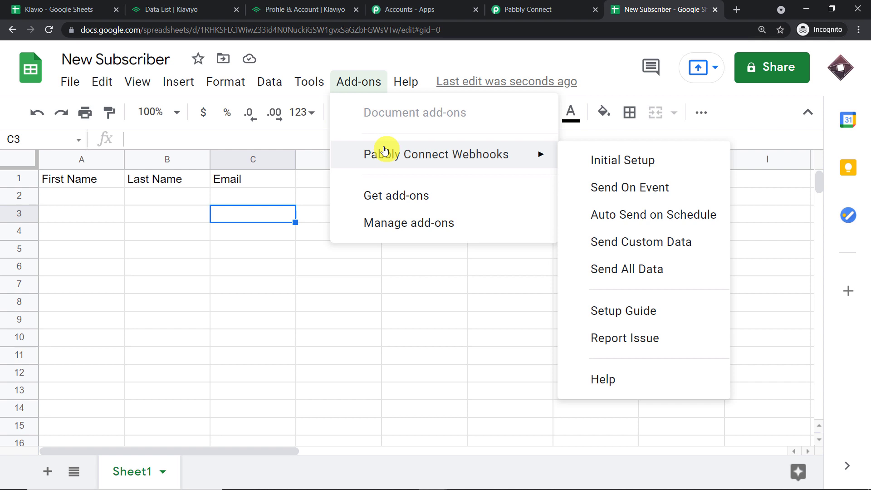
pyautogui.click(386, 196)
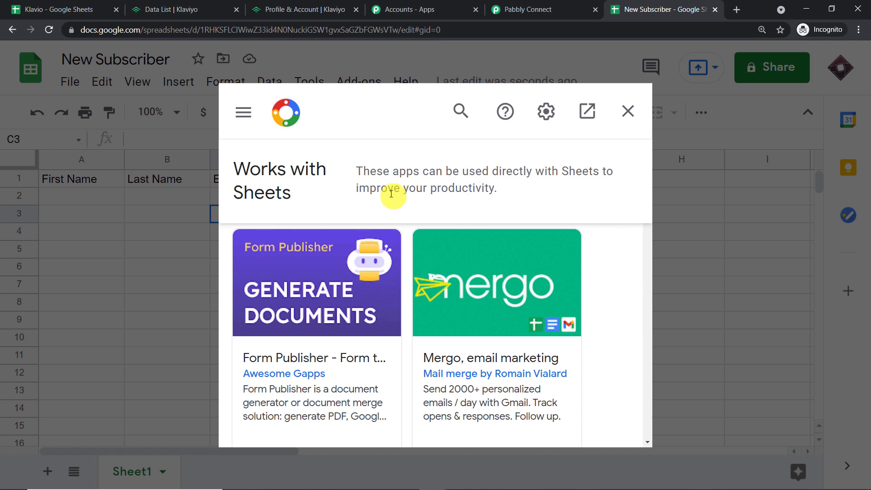
pyautogui.click(460, 111)
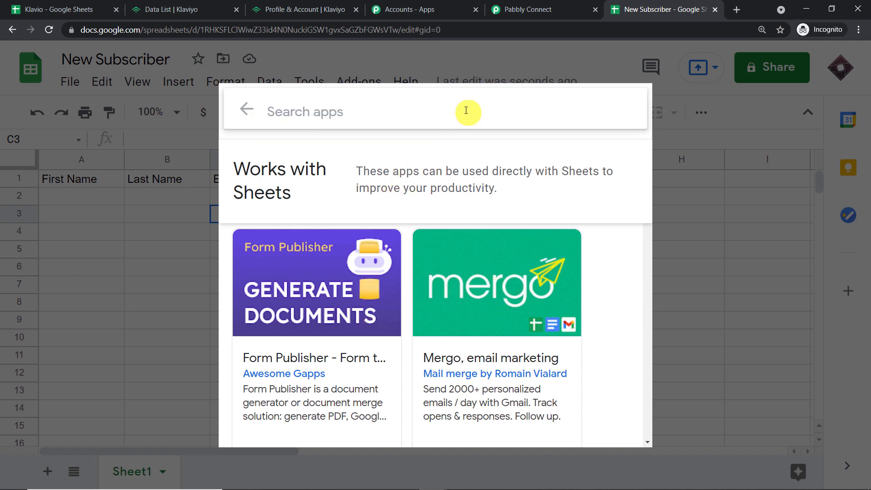
pyautogui.write('pabb')
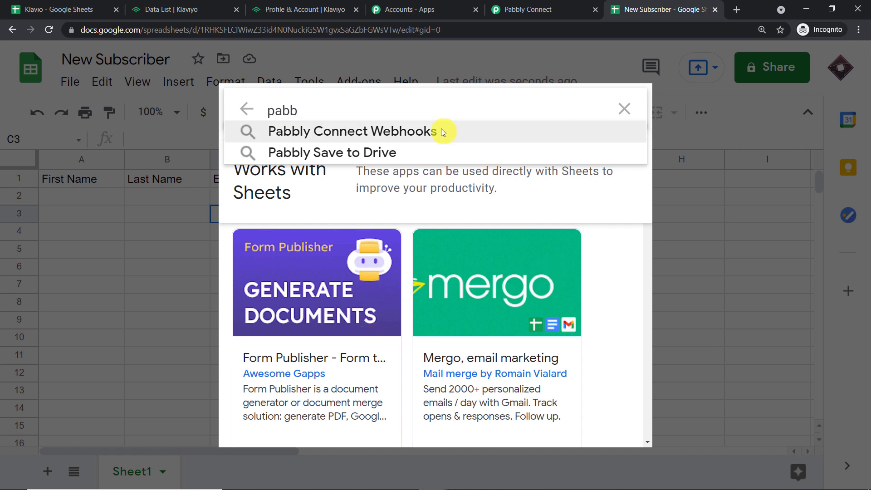
pyautogui.click(442, 132)
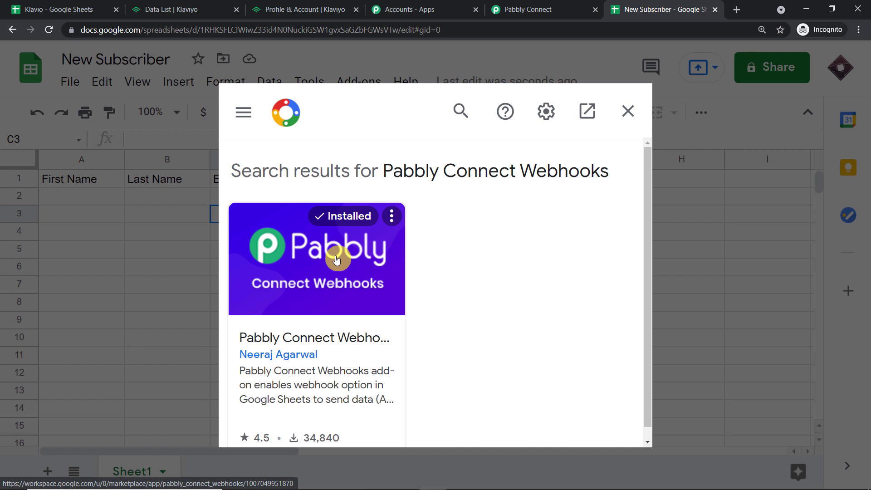
pyautogui.click(628, 112)
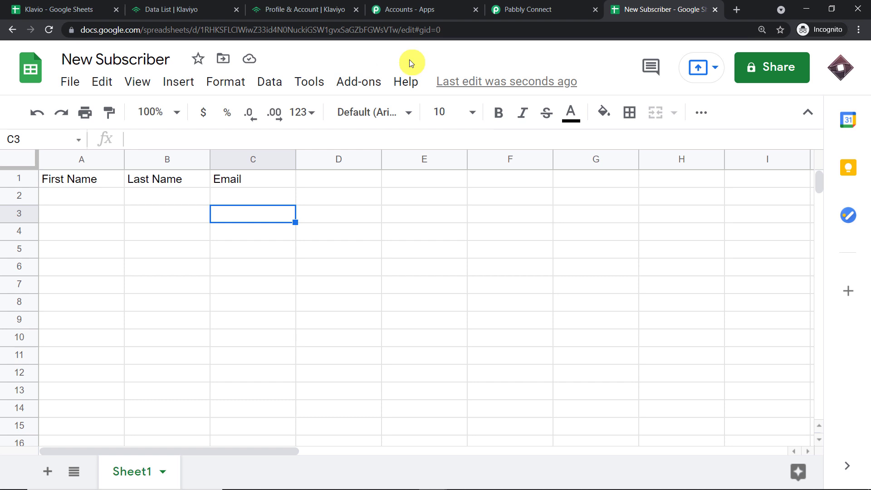
# Open Pabbly Connect Webhooks Initial Setup and enter C as the trigger column.
pyautogui.click(359, 79)
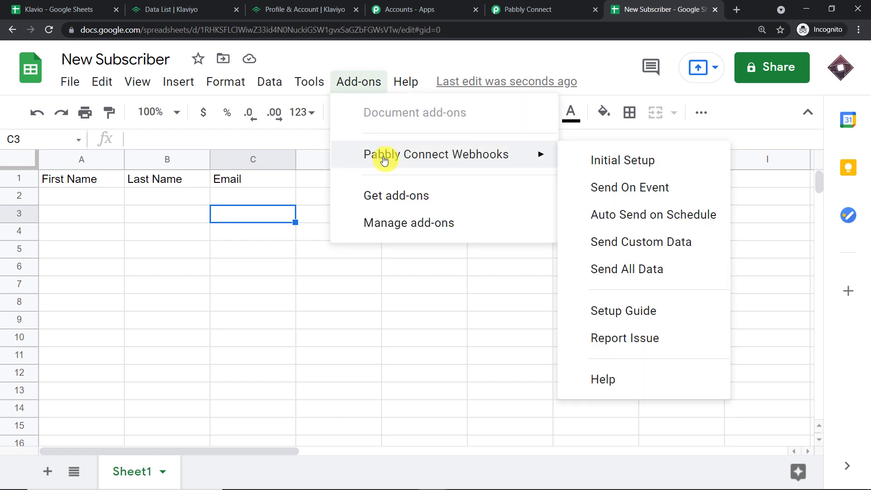
pyautogui.click(622, 160)
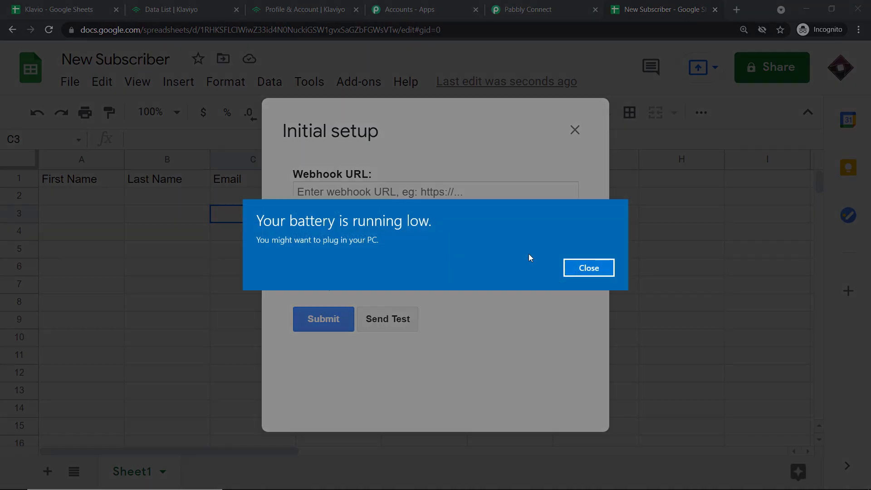
pyautogui.click(584, 268)
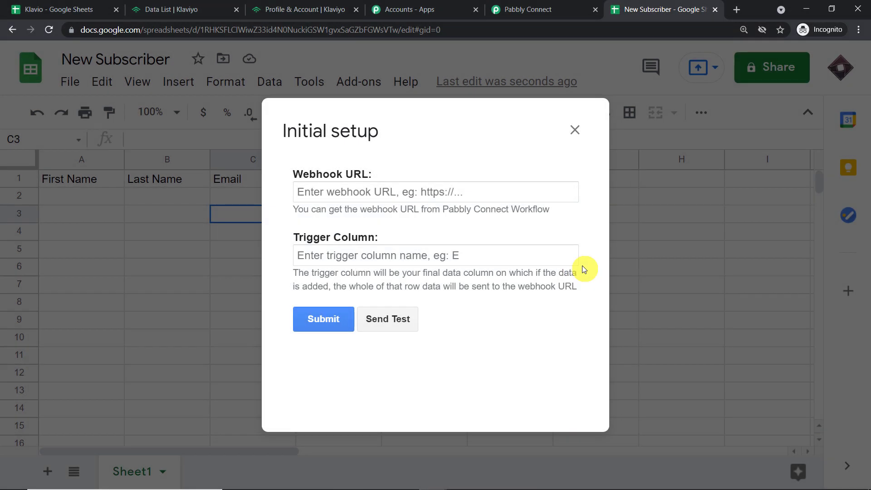
pyautogui.click(341, 256)
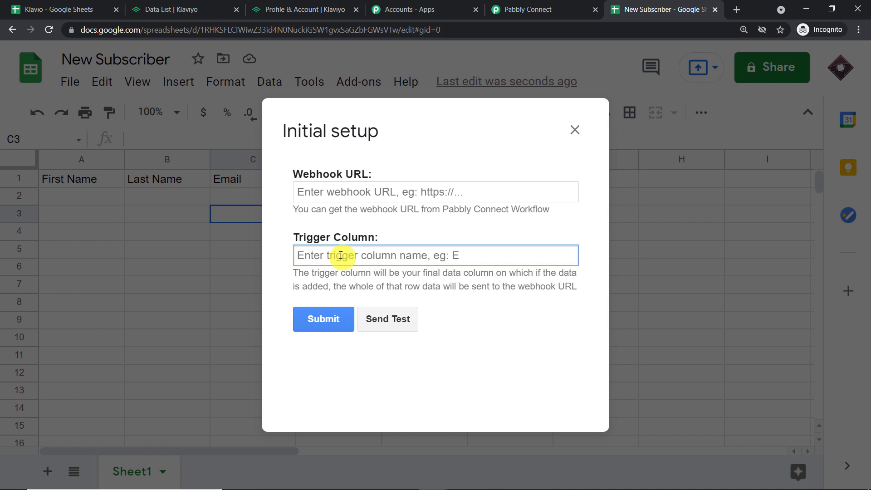
pyautogui.write('C')
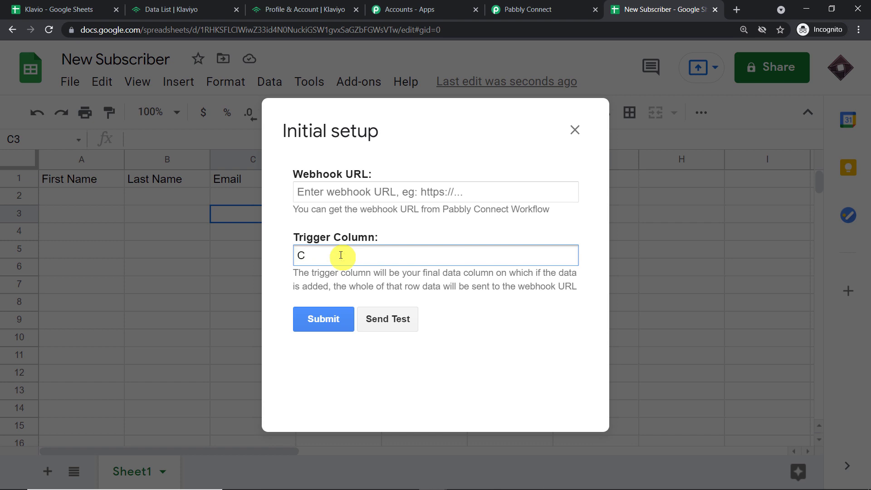
pyautogui.click(336, 192)
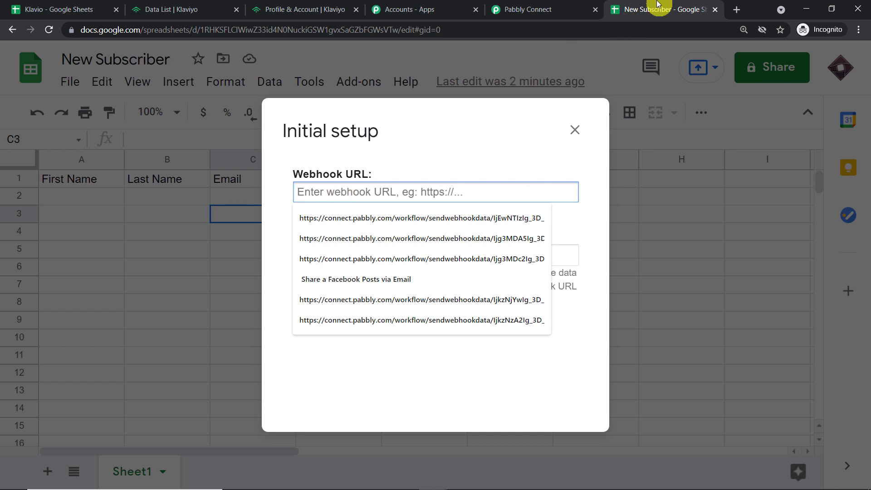
# Copy the workflow's webhook URL from Pabbly, paste it into the setup, and submit.
pyautogui.click(564, 4)
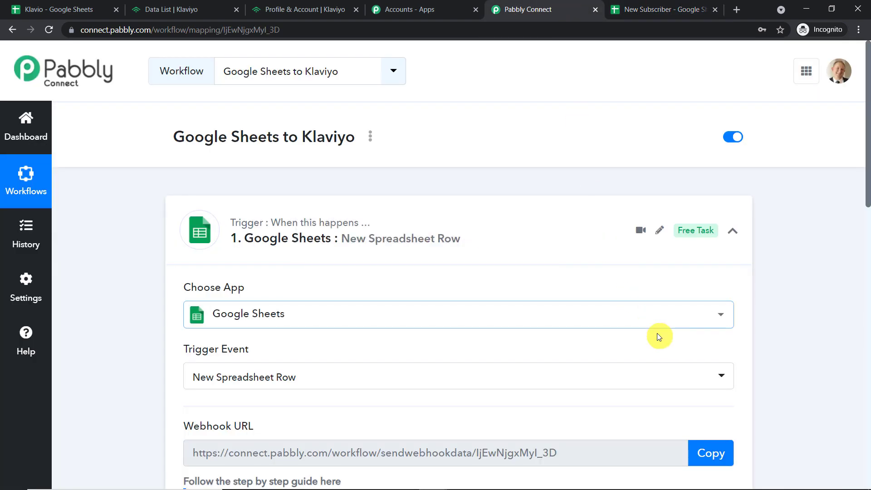
pyautogui.scroll(-3, 656, 333)
pyautogui.moveTo(656, 333); pyautogui.dragTo(669, 323)
pyautogui.click(708, 291)
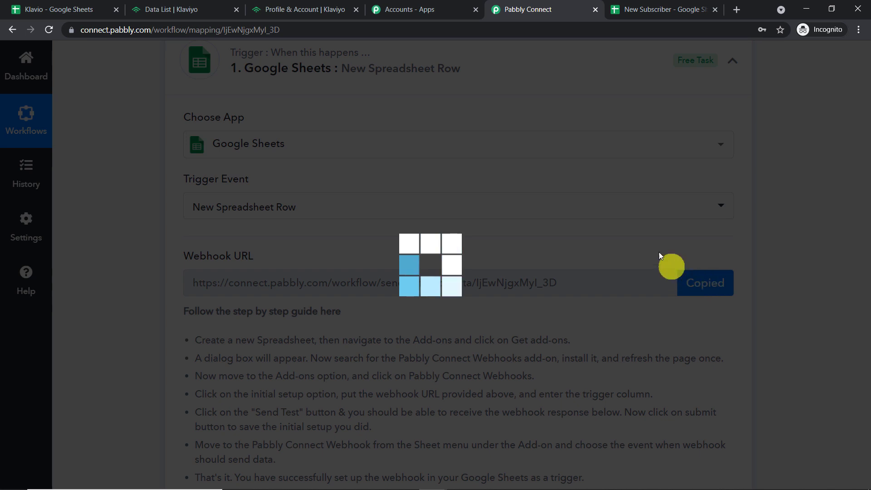
pyautogui.click(663, 5)
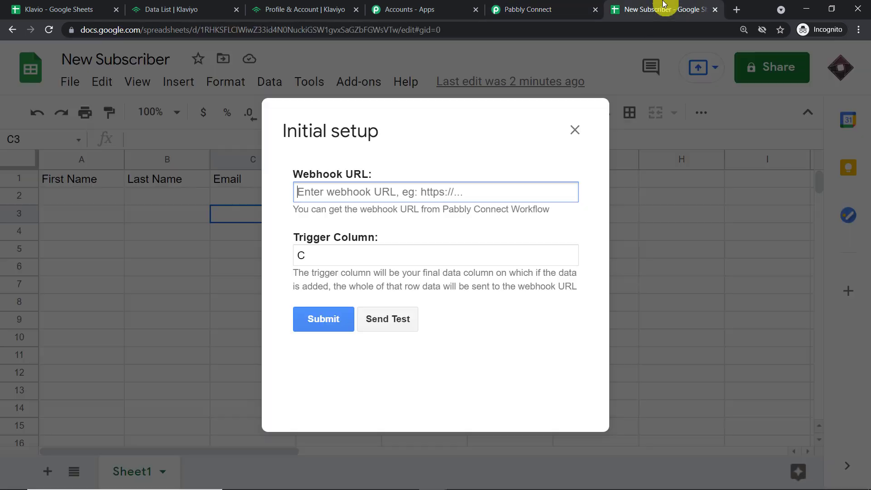
pyautogui.click(344, 194)
pyautogui.rightClick(344, 194)
pyautogui.click(372, 285)
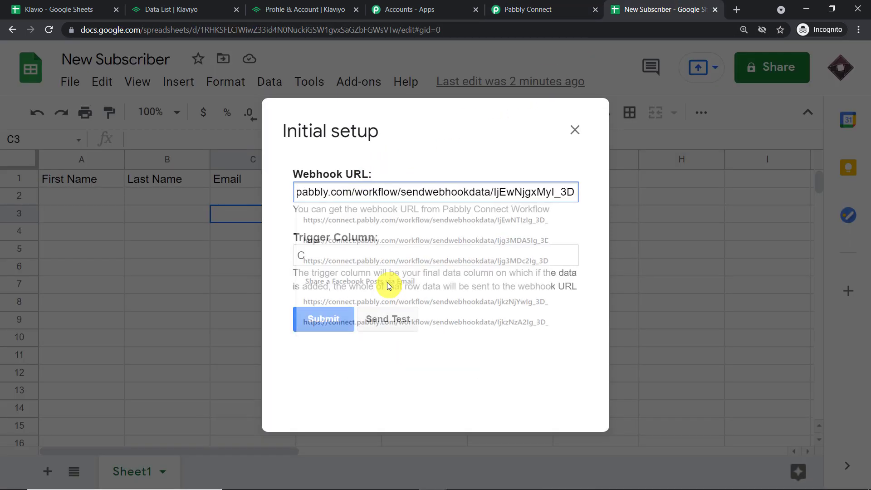
pyautogui.click(460, 162)
pyautogui.click(325, 317)
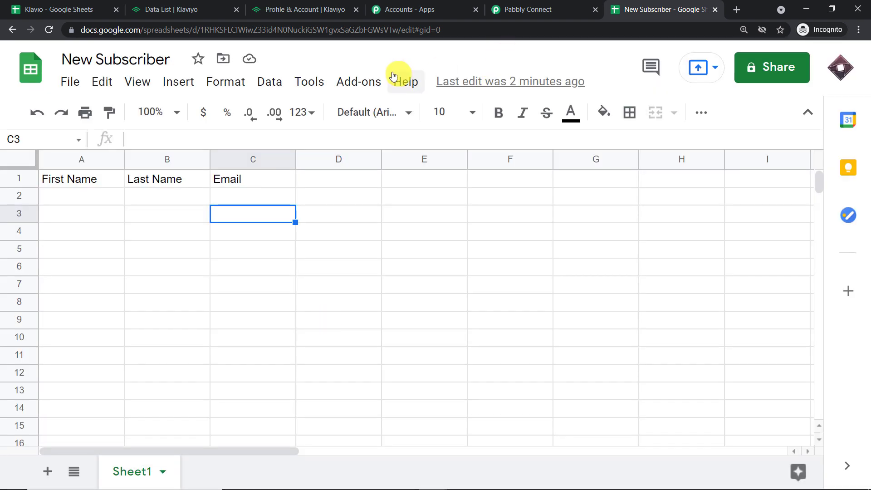
# Choose Send On Event in the add-on so new rows are sent automatically.
pyautogui.click(358, 82)
pyautogui.moveTo(399, 157)
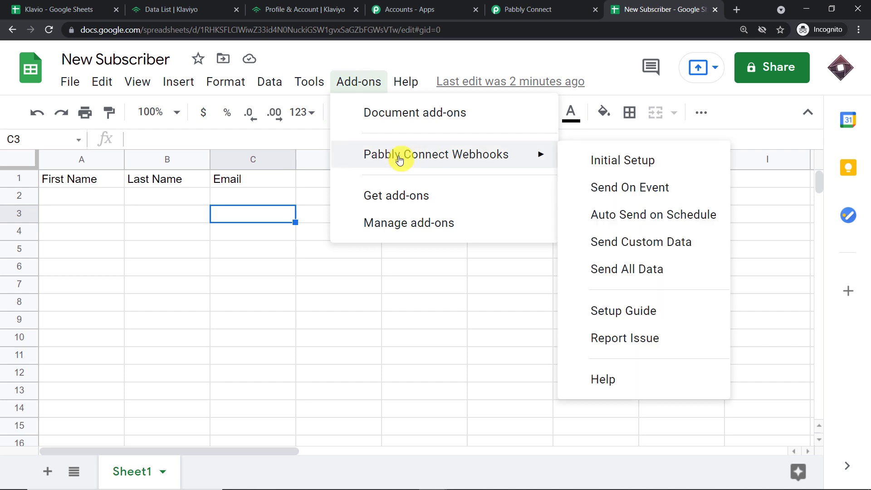
pyautogui.click(620, 194)
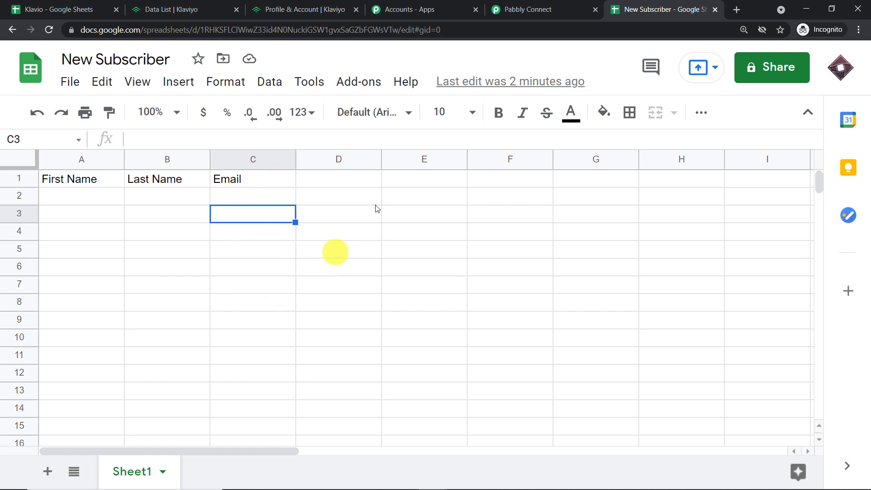
pyautogui.click(542, 10)
pyautogui.scroll(-5, 487, 168)
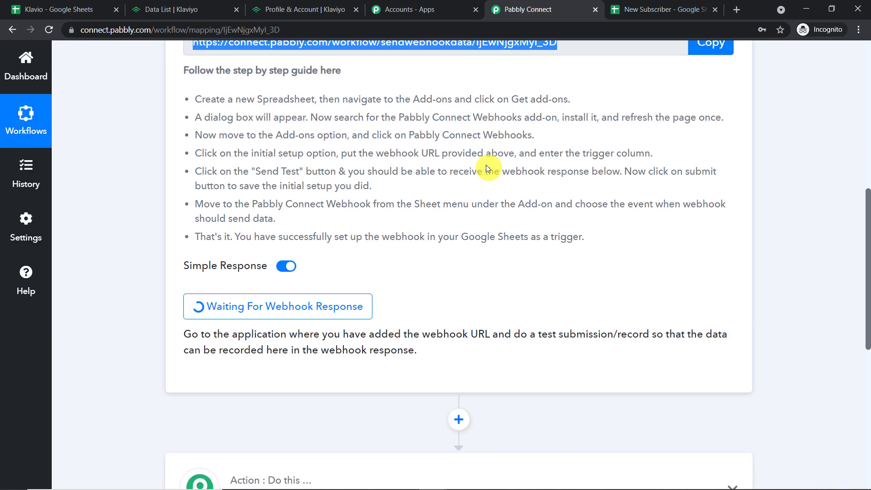
pyautogui.click(661, 8)
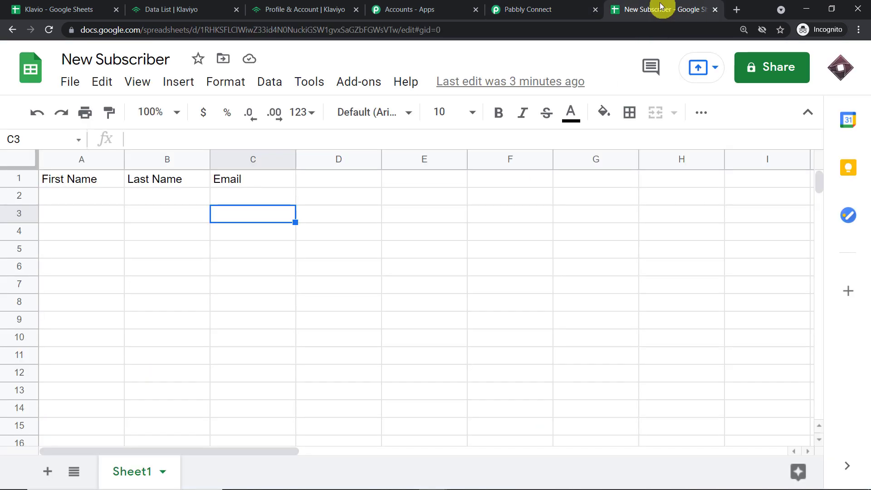
# Enter the test subscriber's first name in A2 and last name in B2.
pyautogui.click(76, 203)
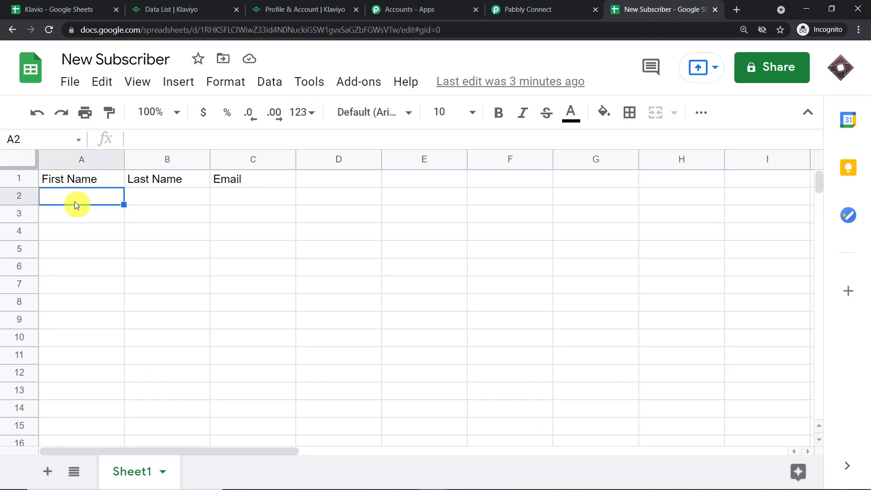
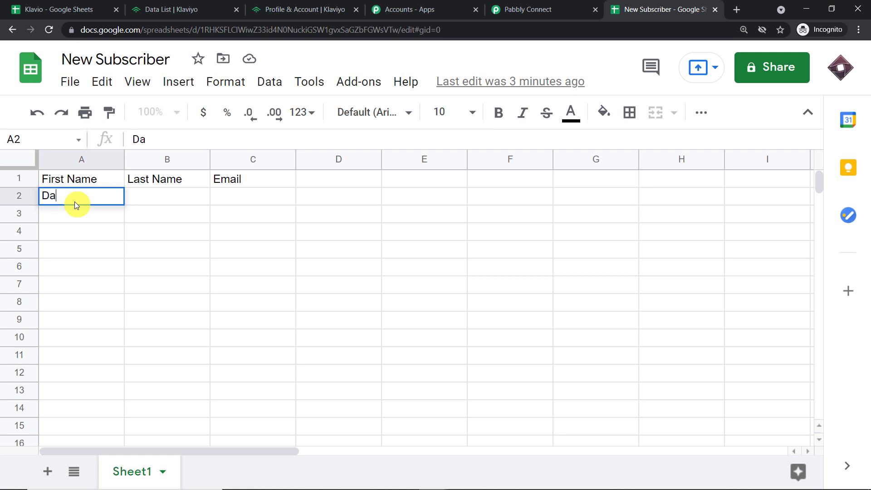
pyautogui.click(150, 200)
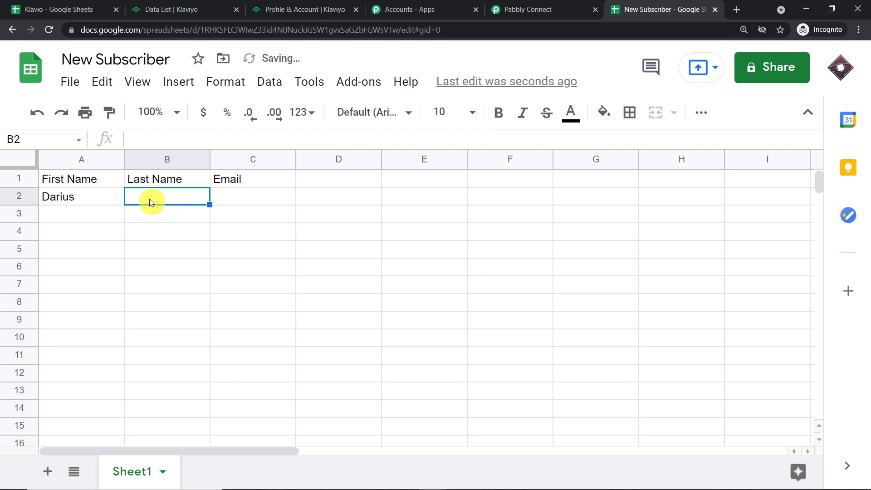
pyautogui.write('Dar')
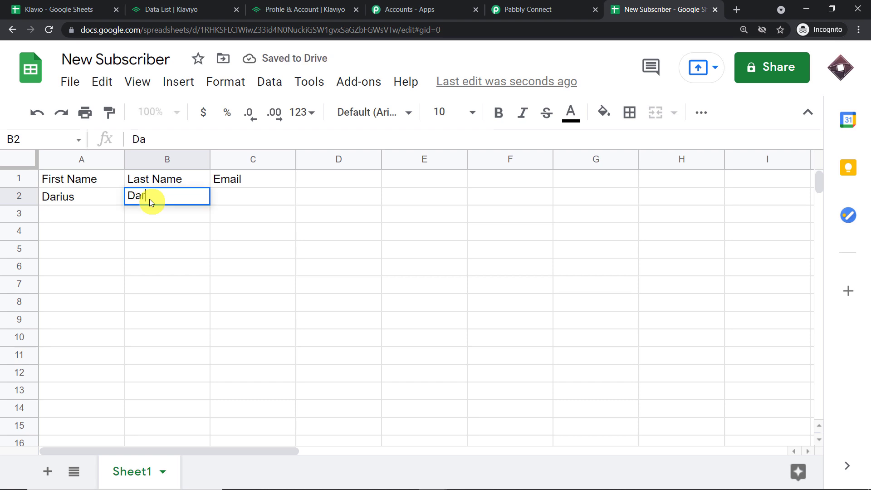
pyautogui.write('iu')
pyautogui.press('BackSpace')
pyautogui.press('BackSpace')
pyautogui.press('BackSpace')
pyautogui.press('BackSpace')
pyautogui.press('BackSpace')
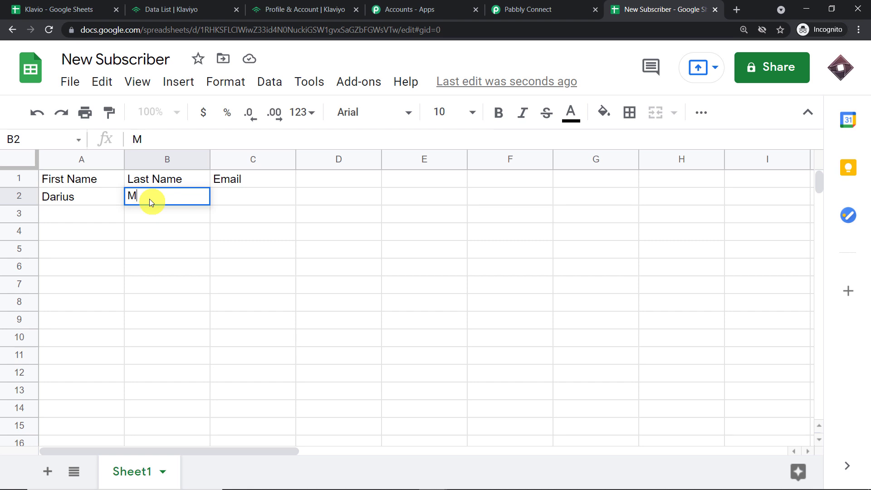
pyautogui.click(170, 246)
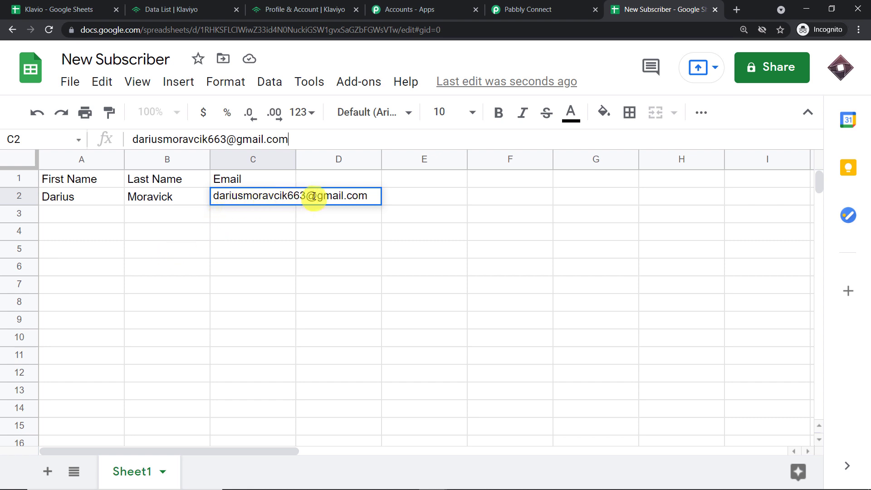
# Commit the e-mail address in C2 and review the row 2 entries.
pyautogui.click(89, 229)
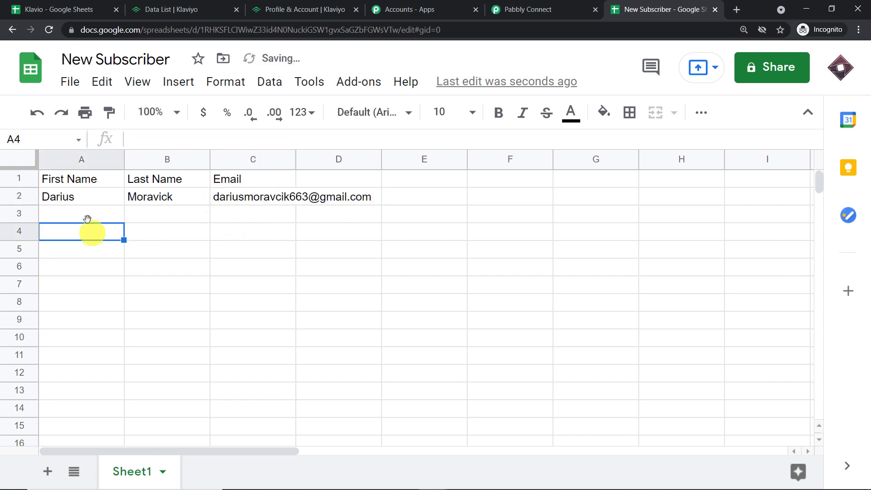
pyautogui.click(78, 198)
pyautogui.click(160, 195)
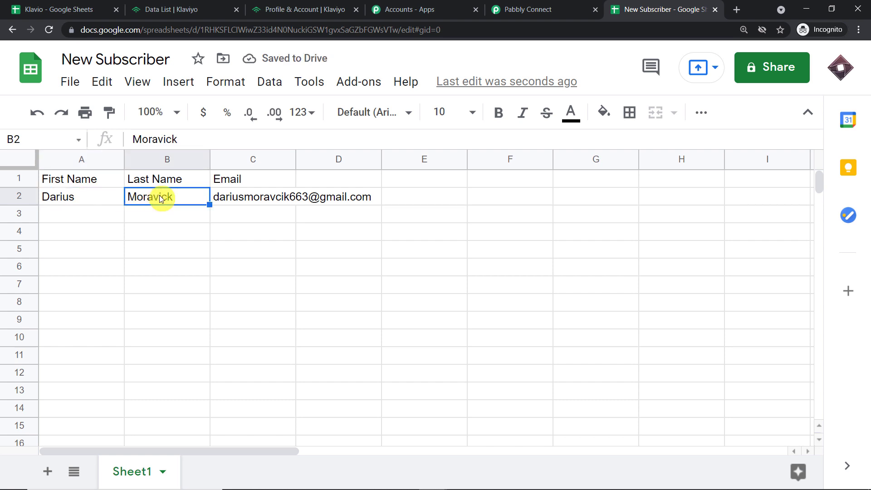
pyautogui.click(227, 202)
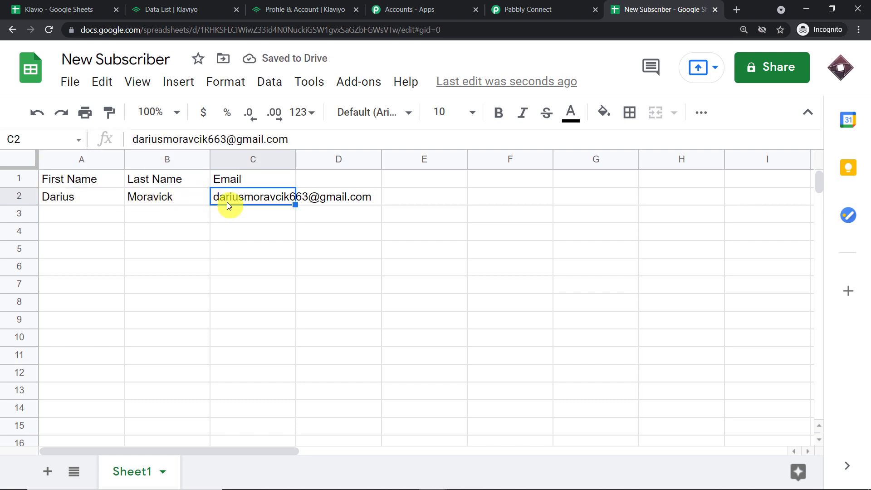
pyautogui.moveTo(230, 200)
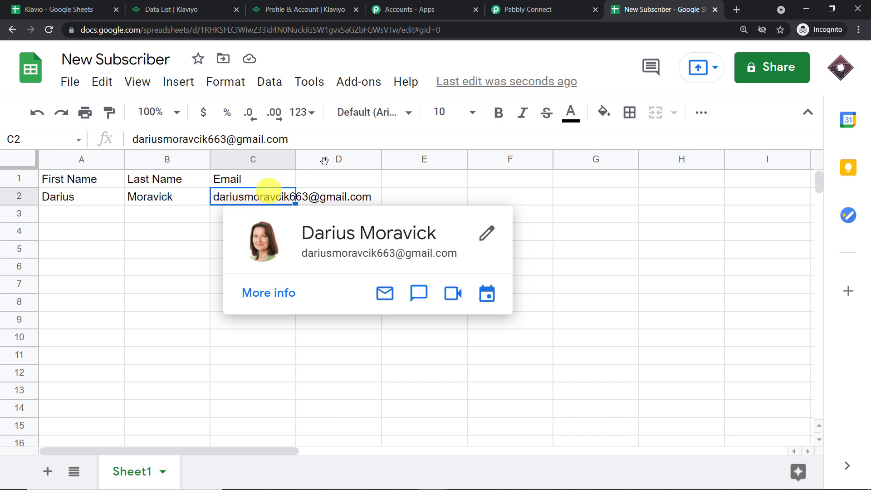
pyautogui.click(523, 6)
pyautogui.scroll(-5, 529, 156)
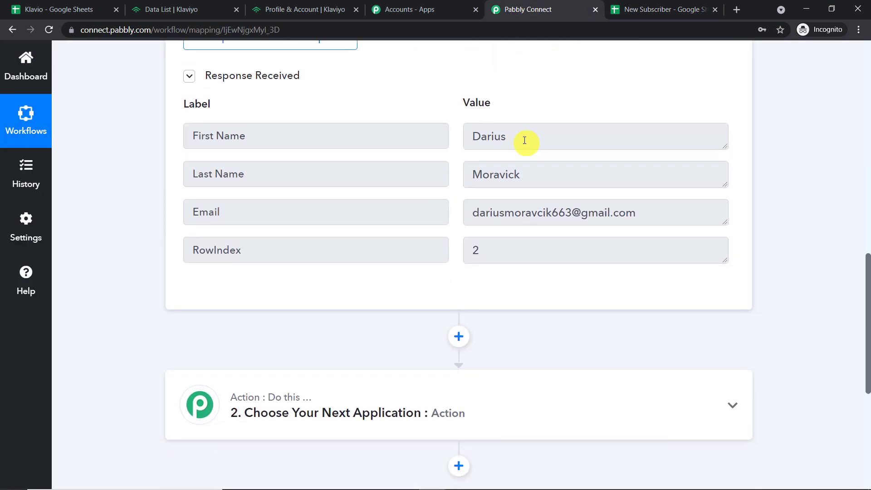
pyautogui.moveTo(524, 140); pyautogui.dragTo(370, 124)
pyautogui.moveTo(537, 171); pyautogui.dragTo(302, 146)
pyautogui.moveTo(664, 209); pyautogui.dragTo(271, 202)
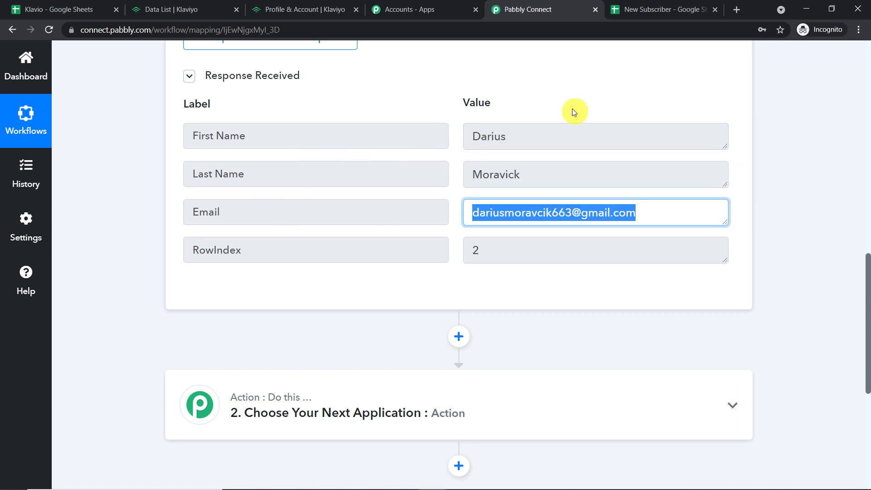
pyautogui.moveTo(472, 241); pyautogui.dragTo(342, 236)
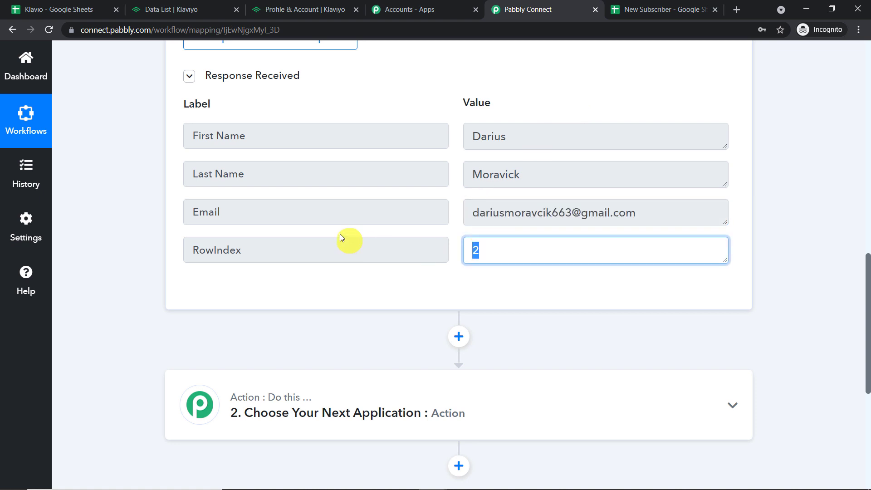
pyautogui.click(612, 6)
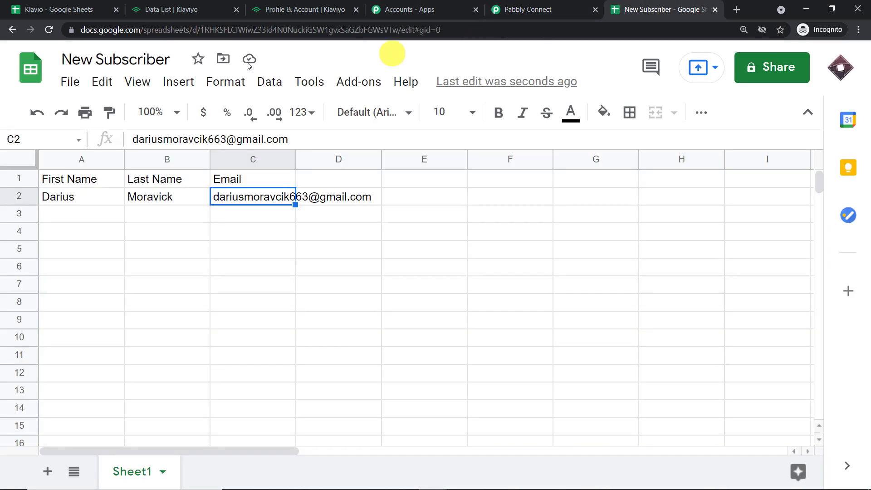
pyautogui.click(19, 196)
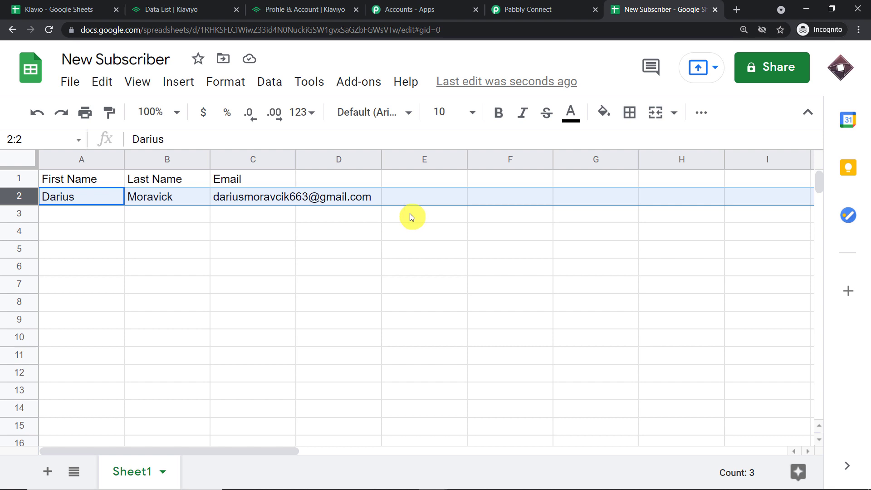
pyautogui.click(550, 6)
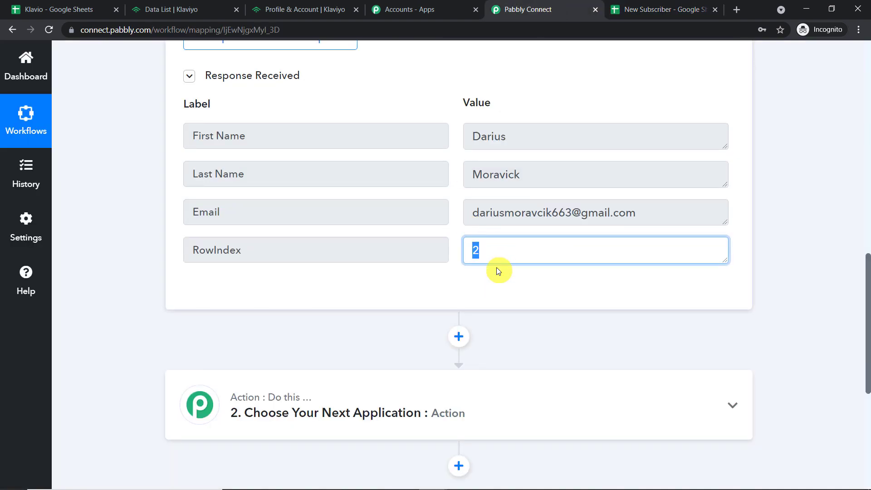
pyautogui.scroll(-3, 501, 265)
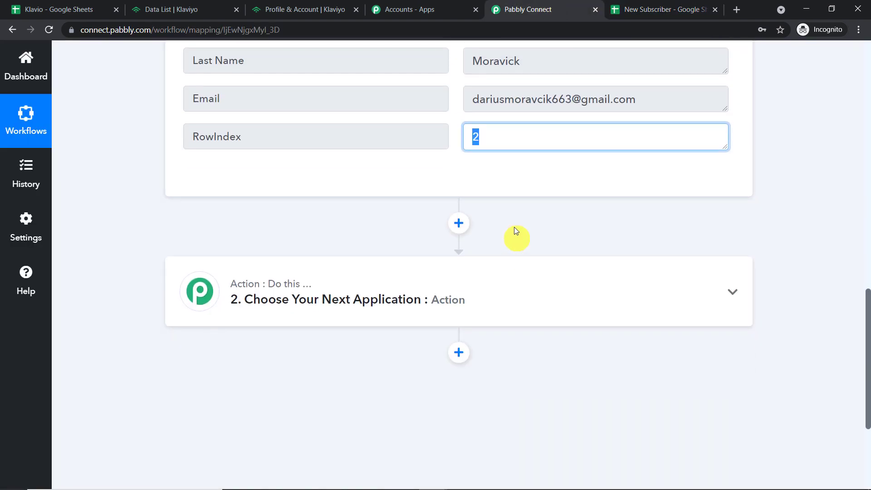
pyautogui.click(520, 175)
pyautogui.scroll(1, 520, 177)
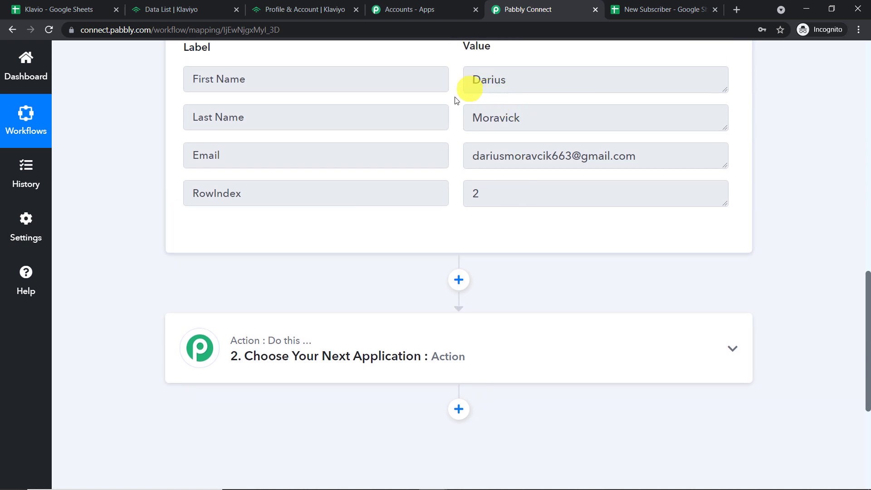
pyautogui.scroll(-2, 444, 248)
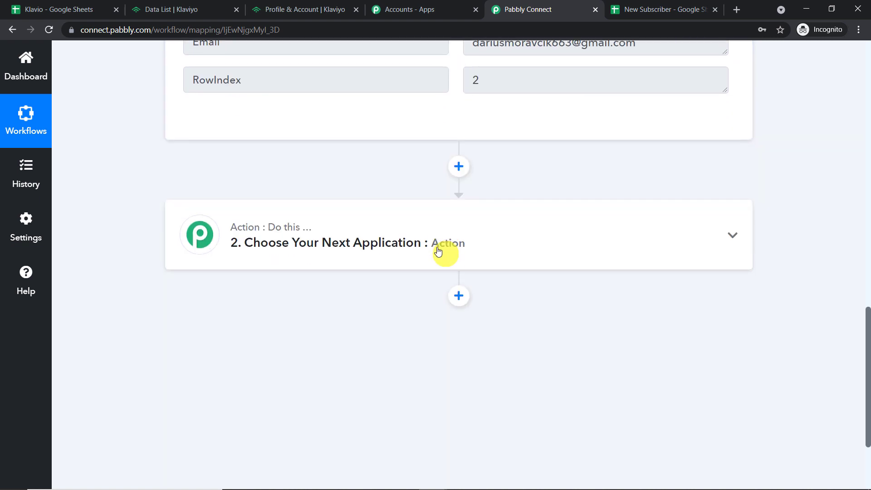
# Set step 2's action app to Klaviyo with the Add/Update Subscriber to List event.
pyautogui.click(418, 230)
pyautogui.click(234, 212)
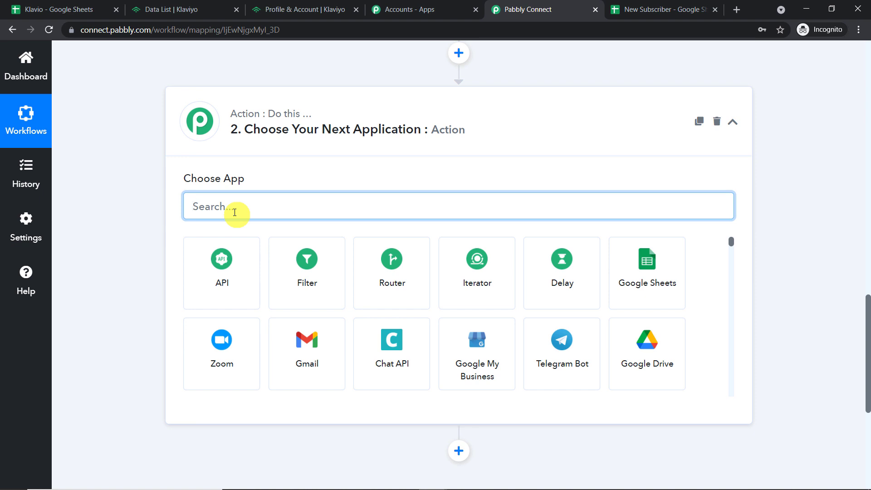
pyautogui.write('kla')
pyautogui.click(229, 255)
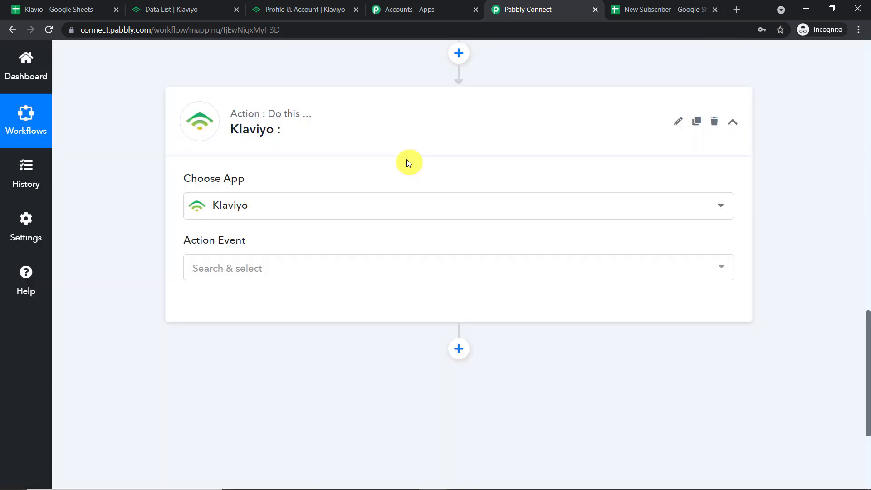
pyautogui.scroll(-3, 405, 165)
pyautogui.click(350, 159)
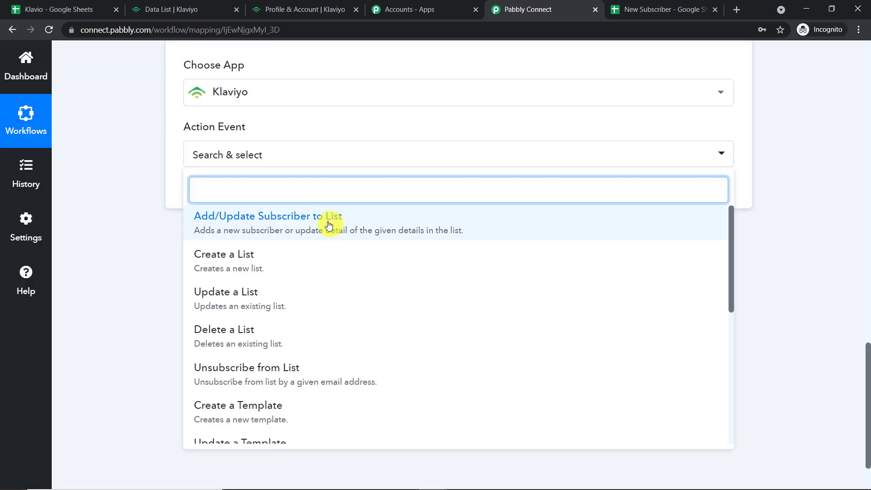
pyautogui.click(329, 226)
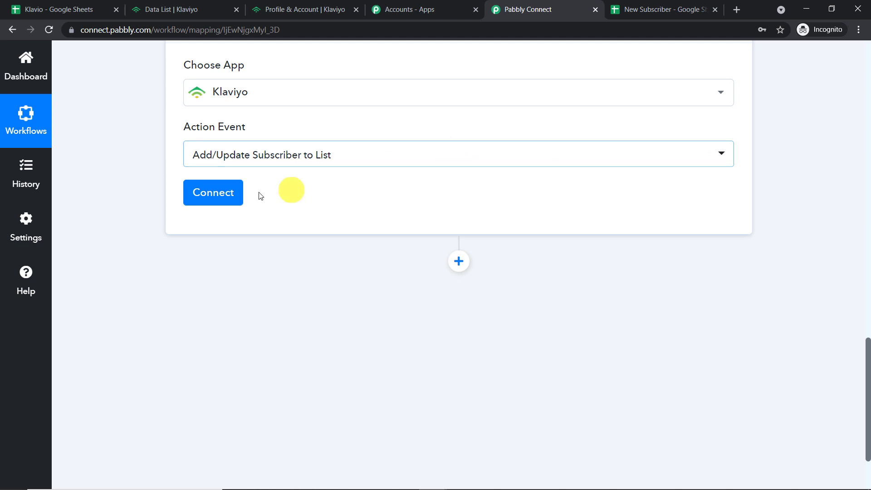
# Start a new Klaviyo connection and open Klaviyo's API Keys page in another tab.
pyautogui.click(217, 197)
pyautogui.scroll(-1, 499, 163)
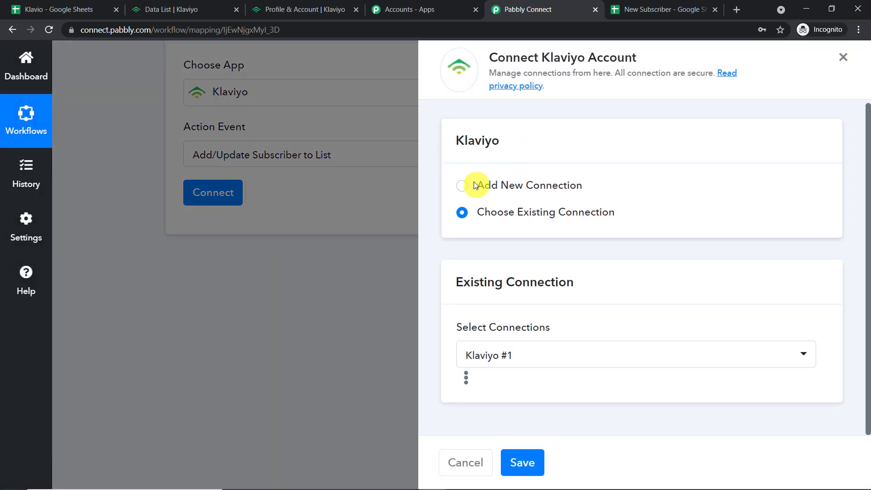
pyautogui.click(466, 188)
pyautogui.scroll(-3, 554, 182)
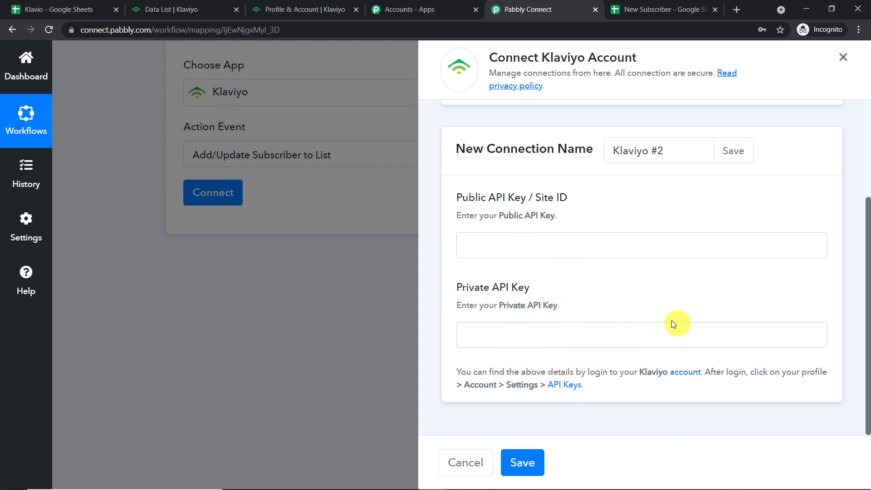
pyautogui.click(562, 385)
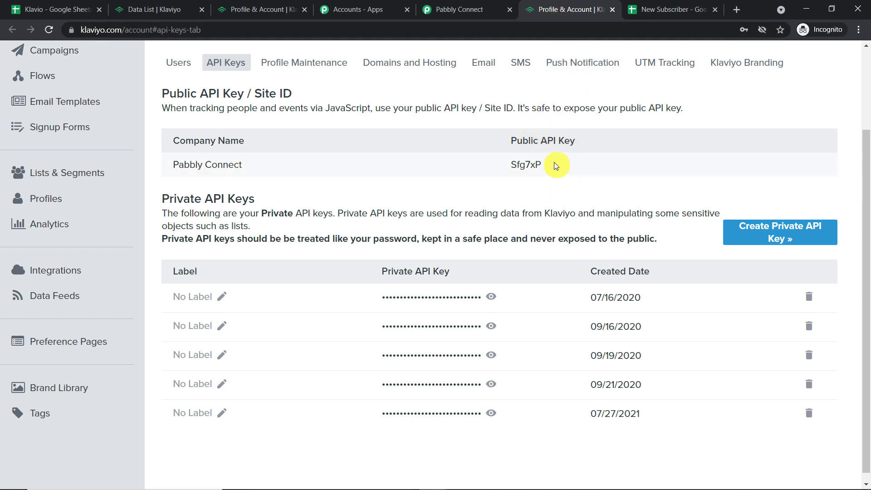
# Copy Klaviyo's public API key into the connection's Public API Key field.
pyautogui.moveTo(548, 165); pyautogui.dragTo(511, 166)
pyautogui.rightClick(520, 165)
pyautogui.click(533, 175)
pyautogui.click(454, 10)
pyautogui.click(508, 235)
pyautogui.rightClick(509, 235)
pyautogui.click(544, 322)
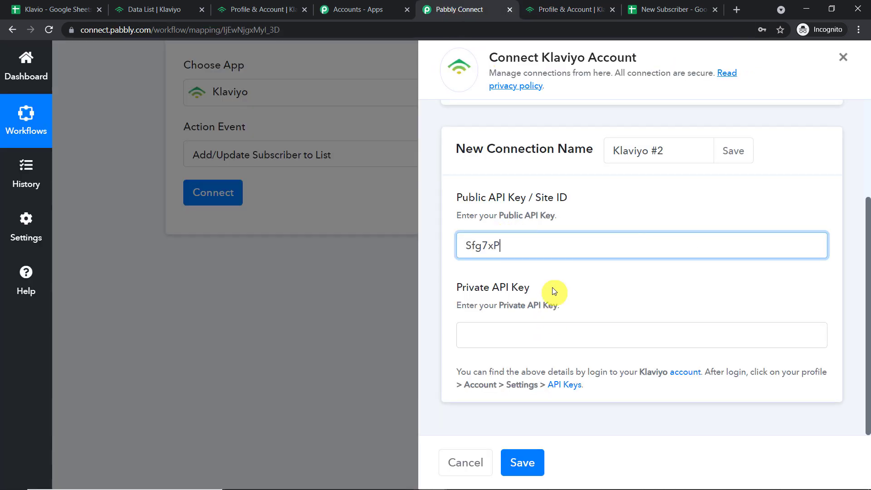
# Create a new Klaviyo private API key, paste it into Private API Key, and save the connection.
pyautogui.click(488, 330)
pyautogui.click(574, 10)
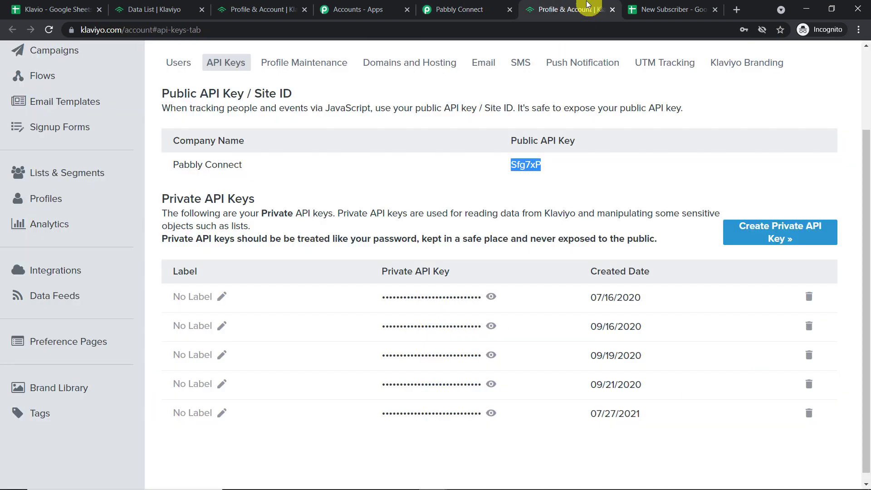
pyautogui.scroll(-1, 295, 265)
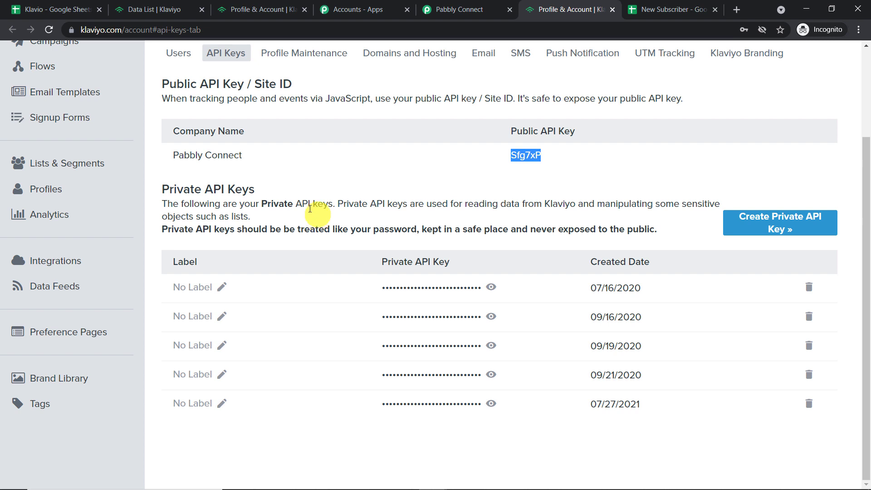
pyautogui.click(756, 229)
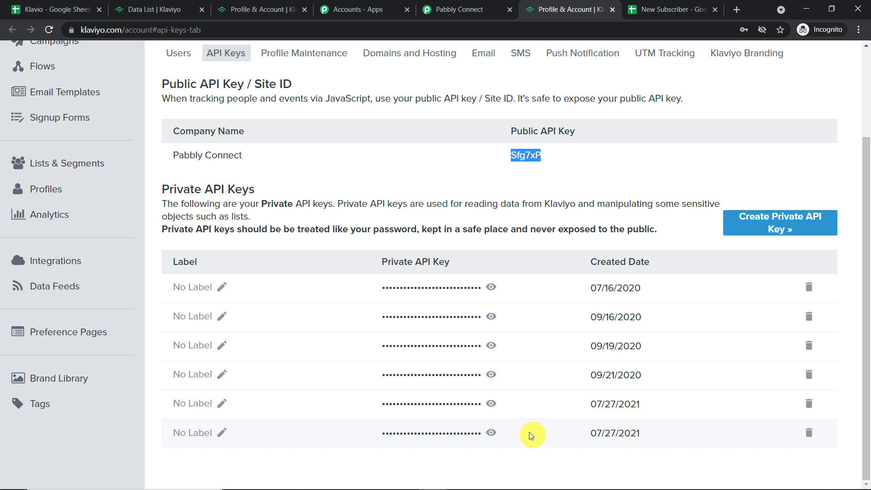
pyautogui.click(491, 432)
pyautogui.doubleClick(471, 432)
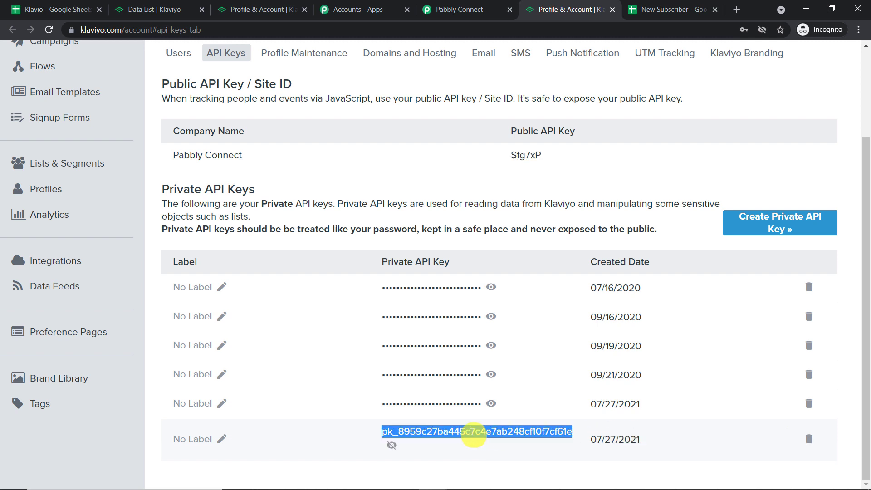
pyautogui.rightClick(471, 433)
pyautogui.click(490, 362)
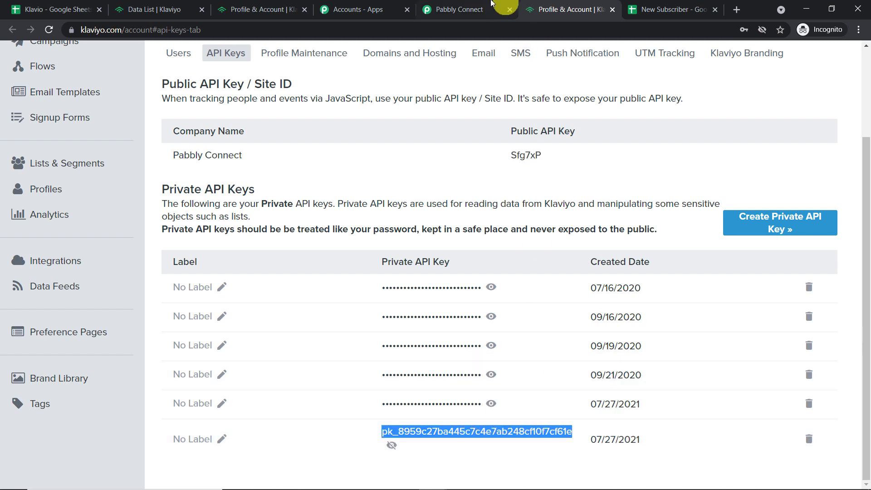
pyautogui.click(497, 5)
pyautogui.rightClick(500, 333)
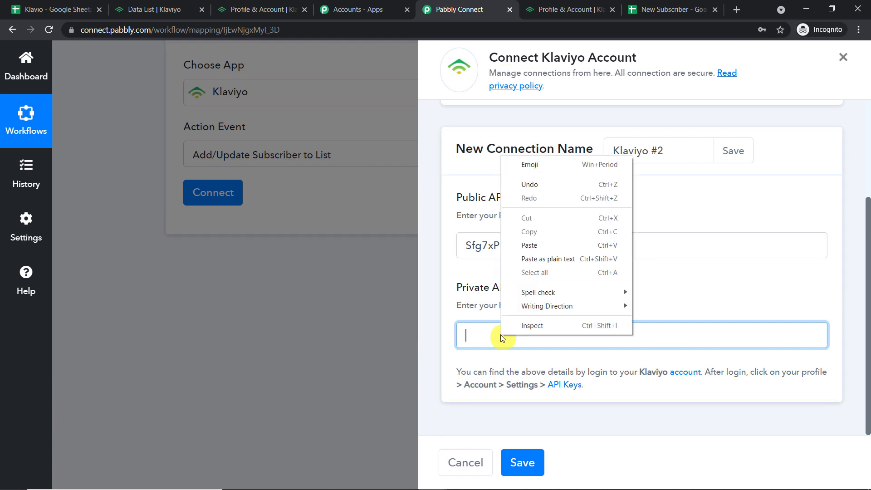
pyautogui.click(541, 259)
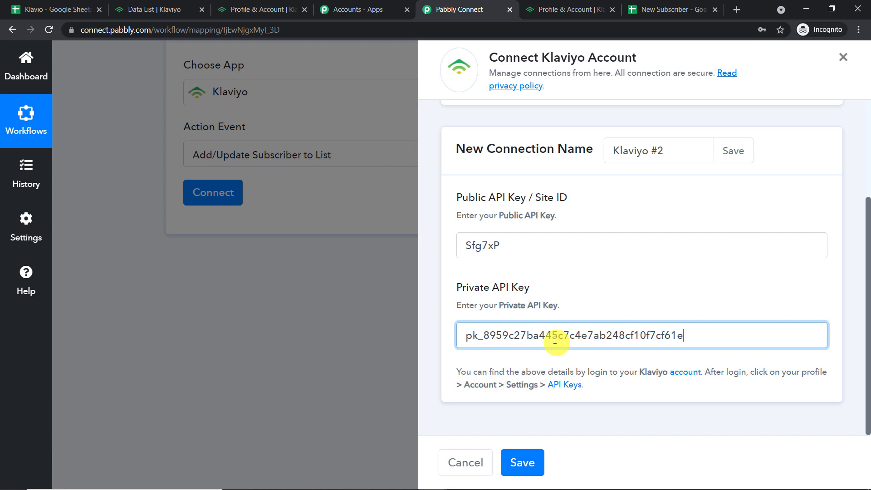
pyautogui.click(527, 462)
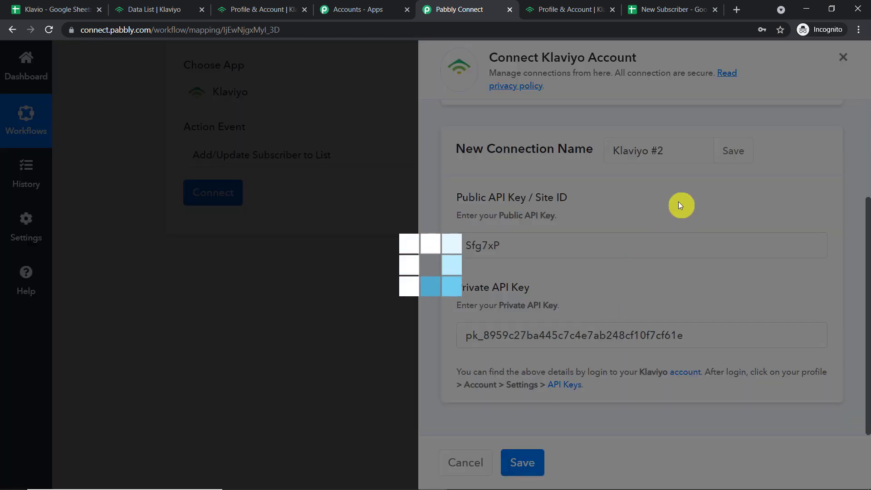
# Scroll to the Klaviyo action's List field and open its dropdown of available lists.
pyautogui.scroll(-3, 610, 169)
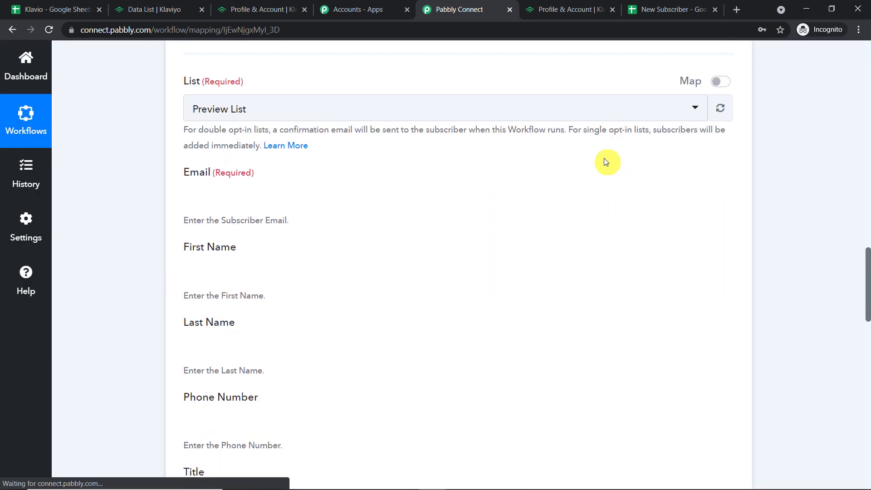
pyautogui.scroll(-4, 548, 152)
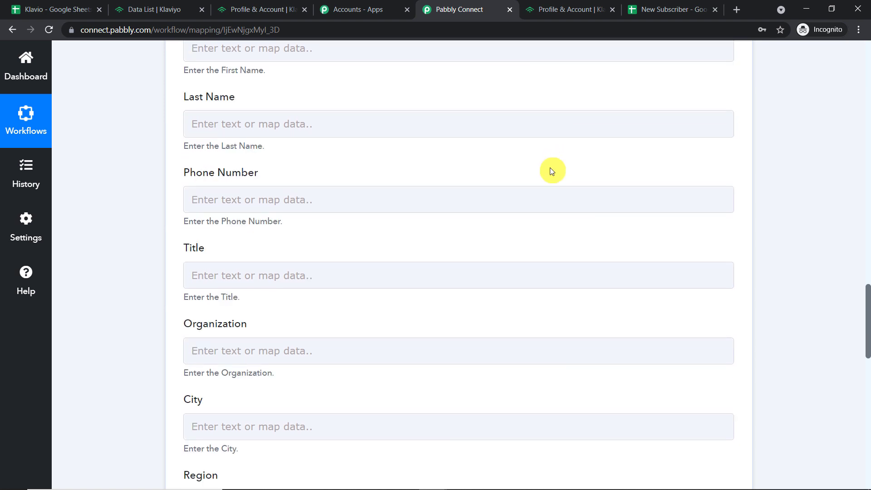
pyautogui.scroll(3, 550, 169)
pyautogui.scroll(5, 551, 171)
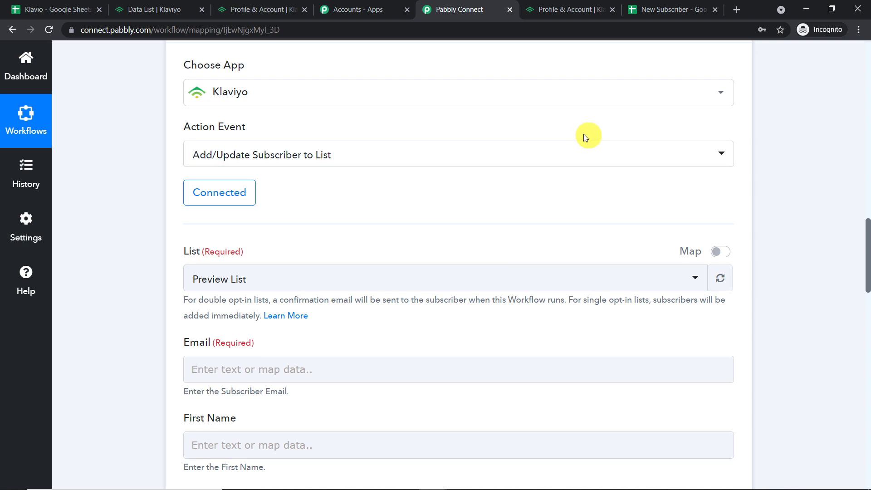
pyautogui.scroll(-1, 522, 176)
pyautogui.scroll(-1, 522, 182)
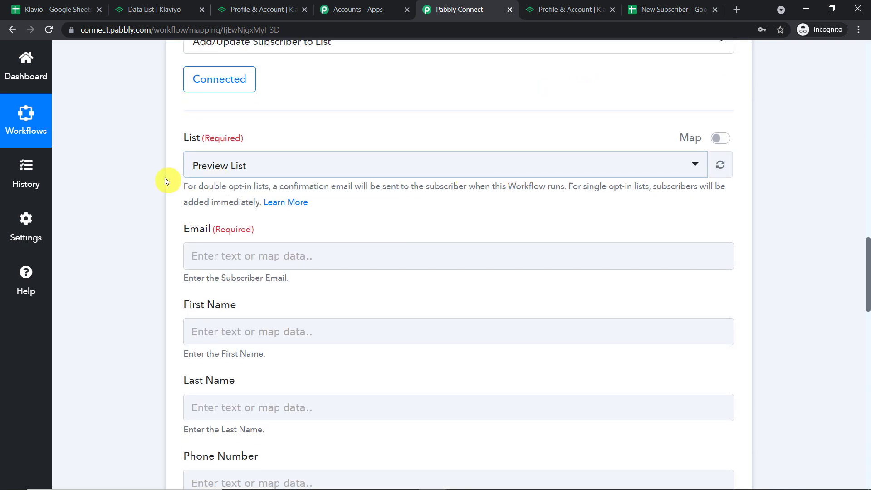
pyautogui.click(316, 170)
pyautogui.scroll(-2, 363, 253)
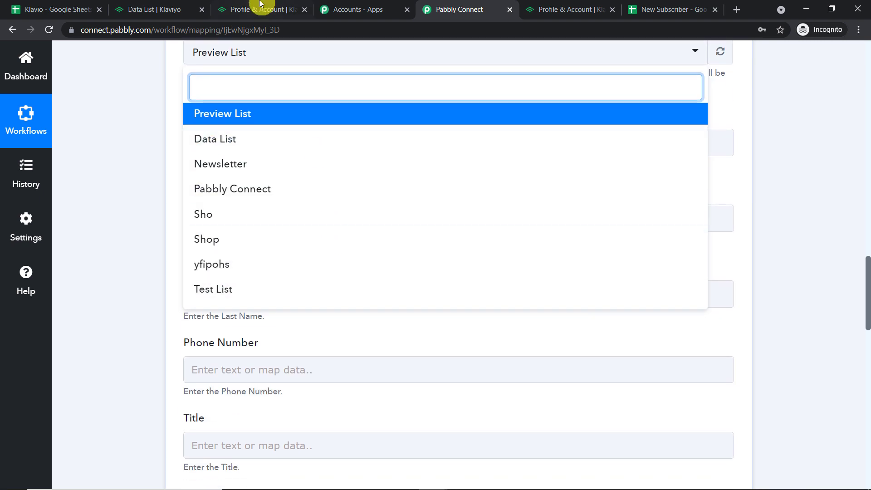
# Review the existing lists in Klaviyo's Lists & Segments overview.
pyautogui.click(168, 7)
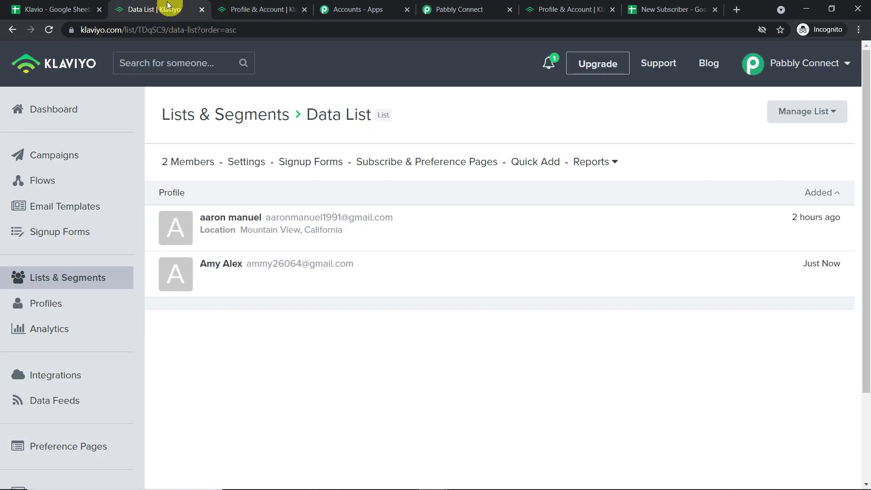
pyautogui.click(210, 115)
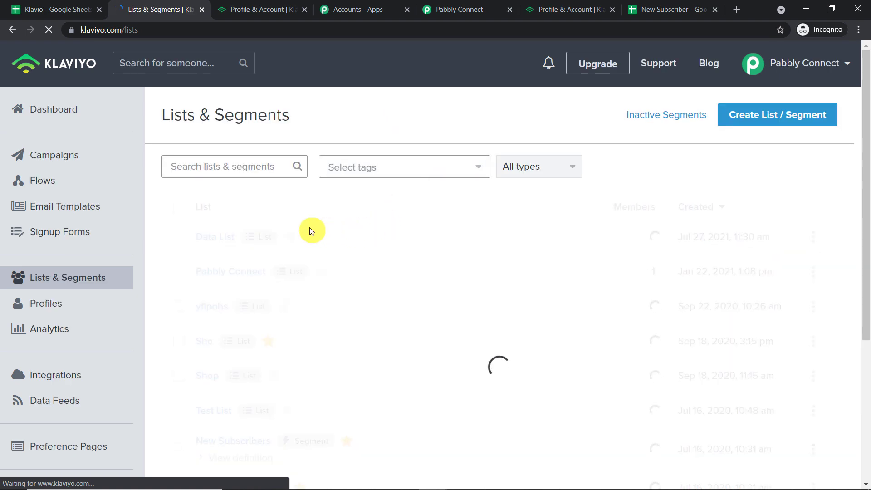
pyautogui.scroll(-5, 350, 204)
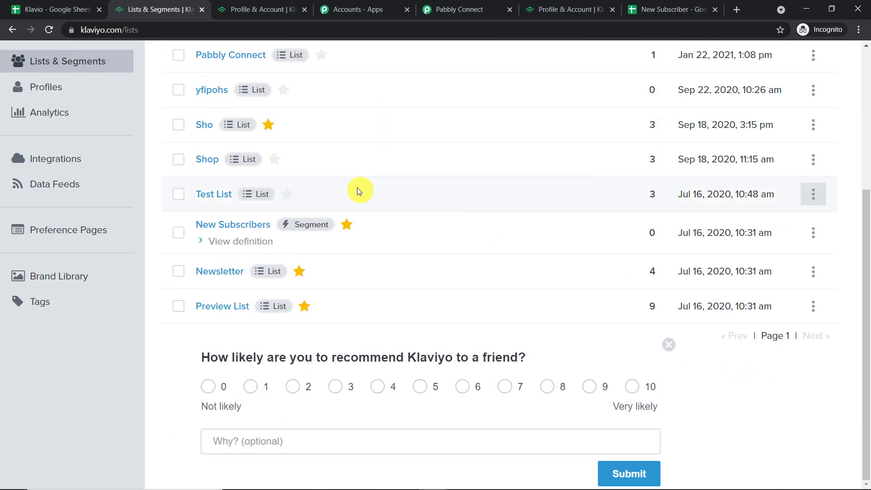
pyautogui.scroll(3, 356, 188)
pyautogui.scroll(-3, 356, 188)
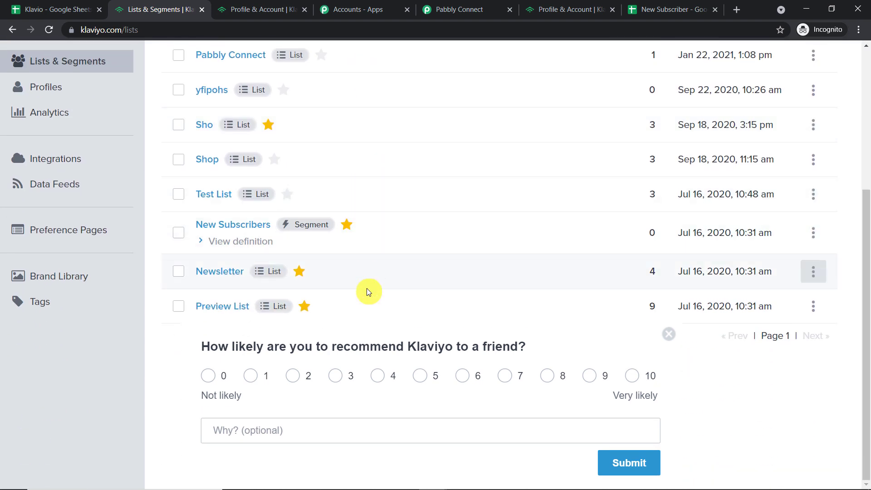
pyautogui.click(472, 7)
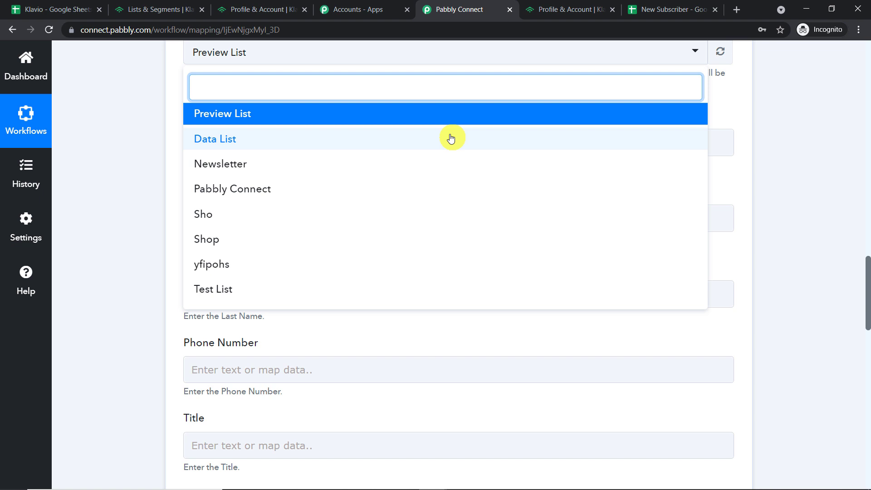
# Create a new Klaviyo list named Gsheets.
pyautogui.click(263, 10)
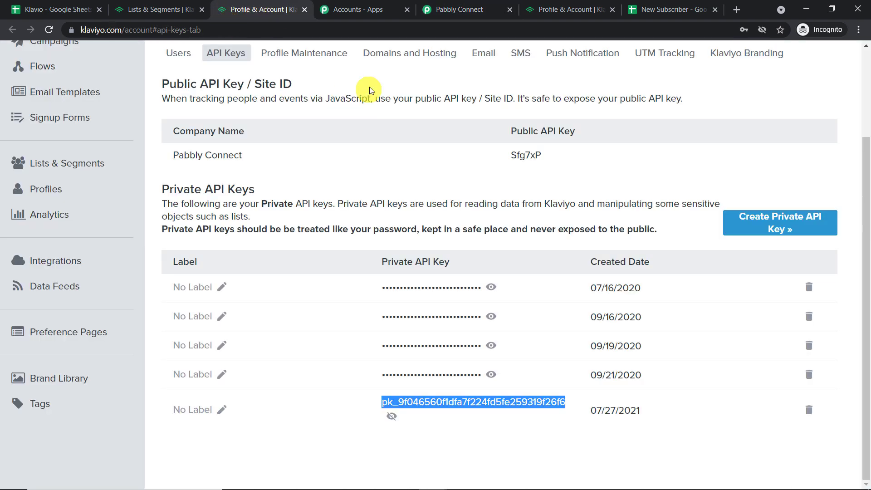
pyautogui.click(185, 5)
pyautogui.scroll(5, 748, 175)
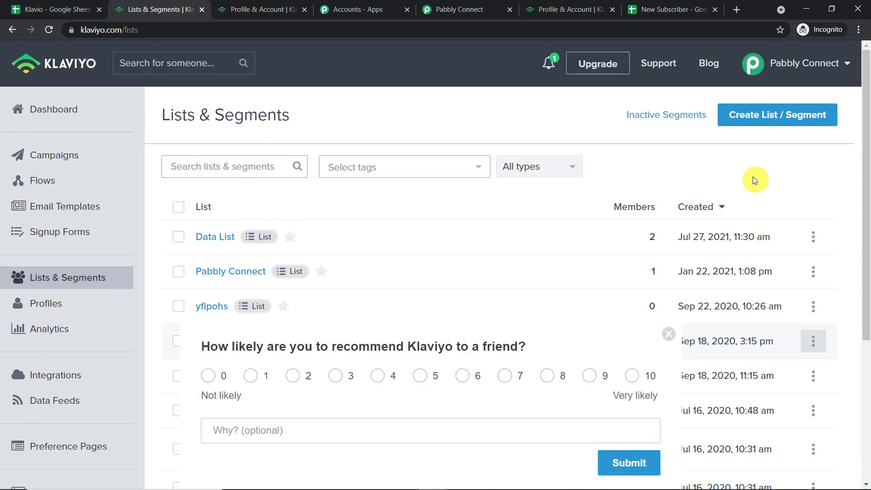
pyautogui.click(769, 116)
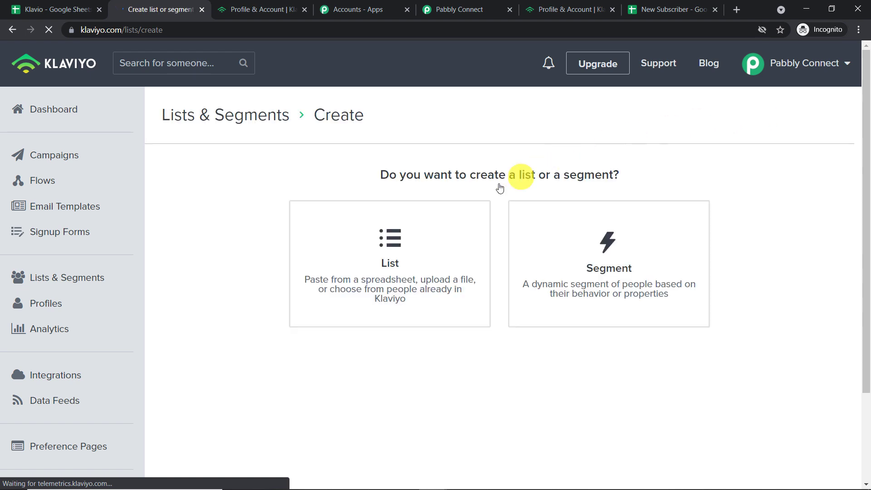
pyautogui.click(404, 238)
pyautogui.click(320, 209)
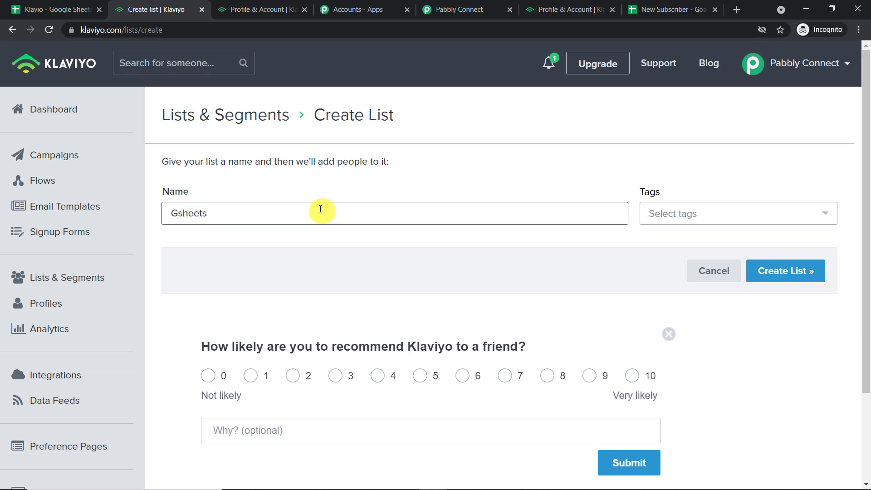
pyautogui.click(780, 278)
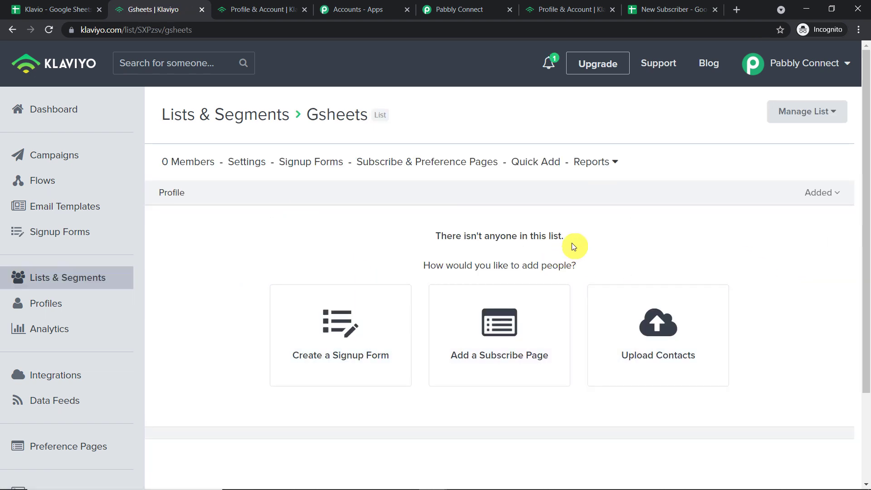
pyautogui.click(495, 6)
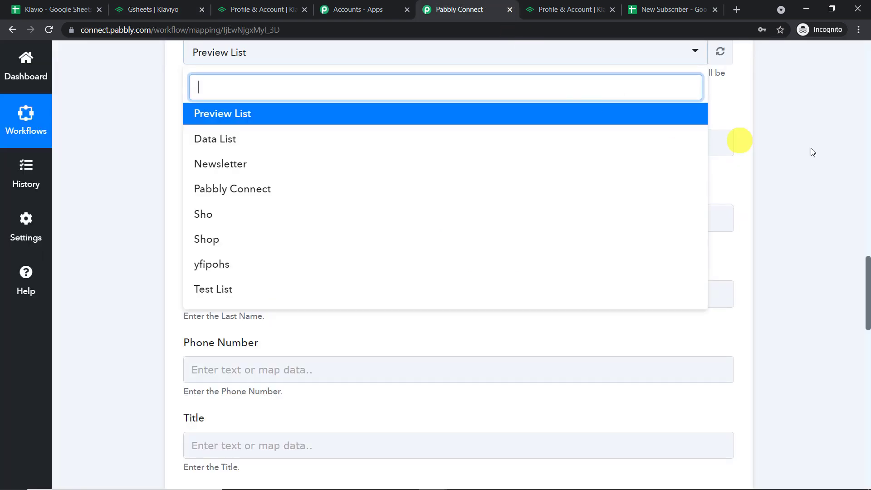
# Refresh the Klaviyo lists in Pabbly Connect and select Gsheets as the List.
pyautogui.click(823, 150)
pyautogui.scroll(2, 824, 151)
pyautogui.click(731, 168)
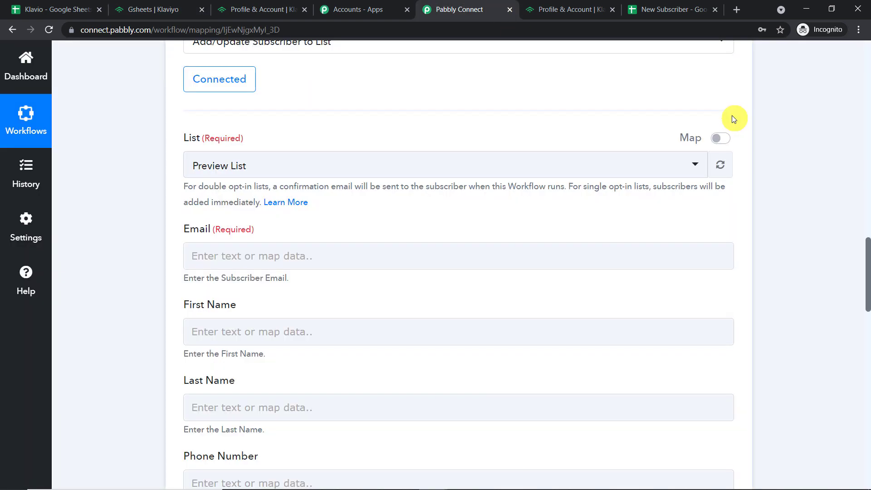
pyautogui.click(544, 170)
pyautogui.scroll(-3, 472, 306)
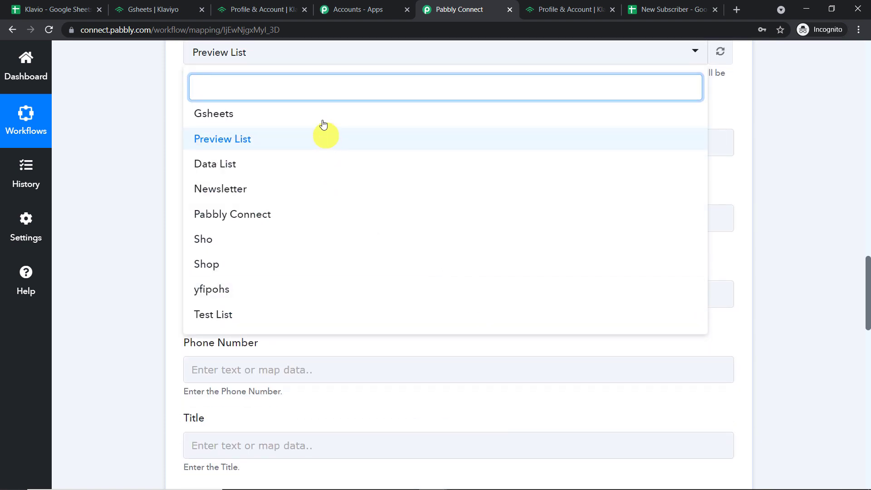
pyautogui.click(323, 115)
pyautogui.scroll(3, 698, 163)
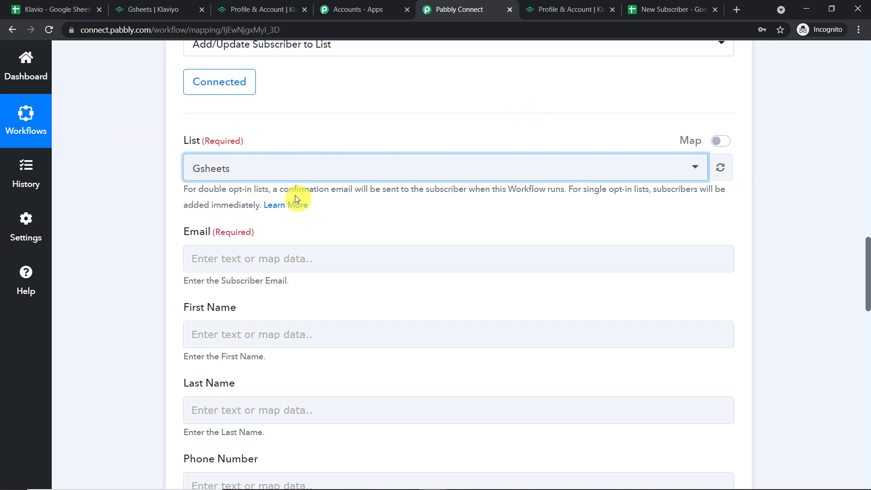
pyautogui.scroll(-2, 295, 198)
pyautogui.scroll(1, 272, 236)
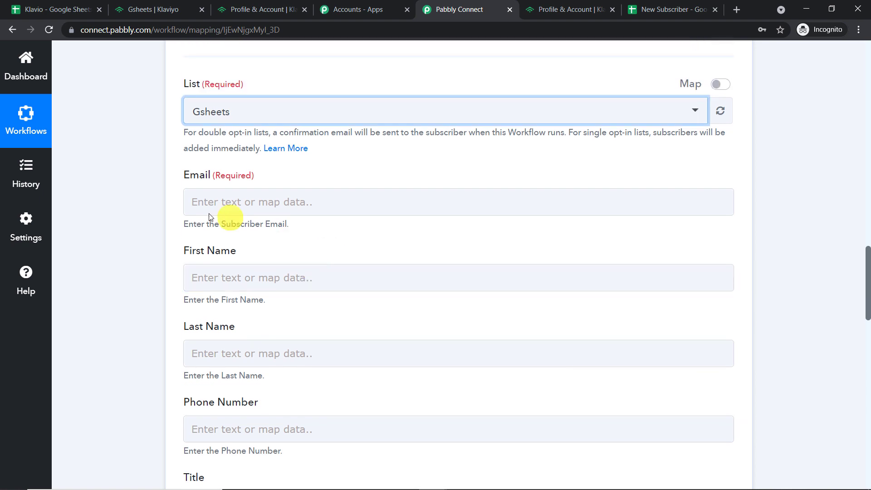
pyautogui.scroll(12, 863, 210)
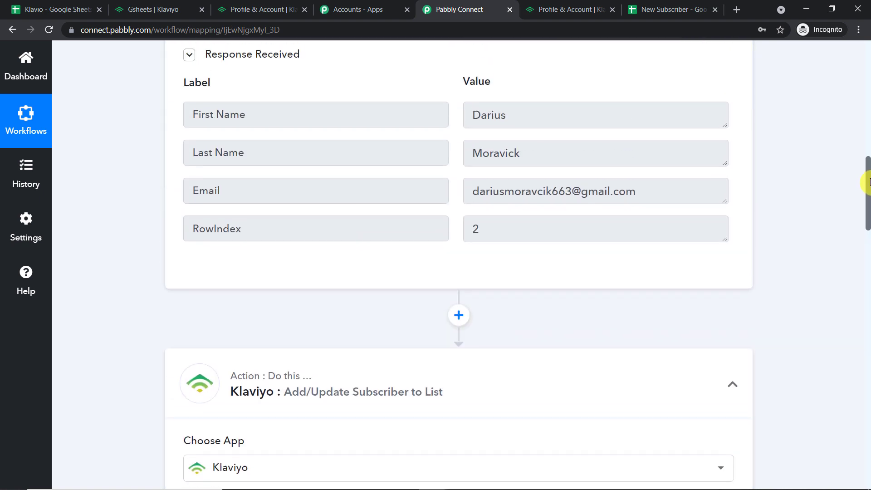
pyautogui.scroll(1, 867, 183)
pyautogui.moveTo(635, 218); pyautogui.dragTo(332, 222)
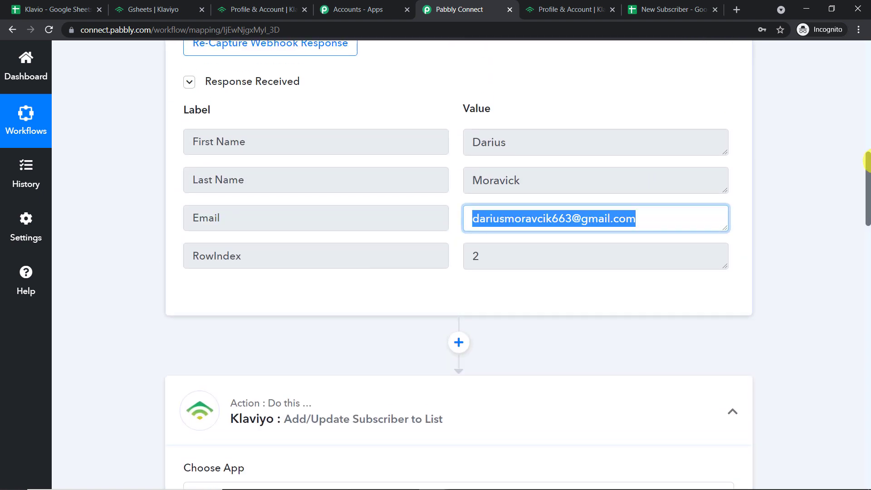
pyautogui.moveTo(866, 161); pyautogui.dragTo(863, 257)
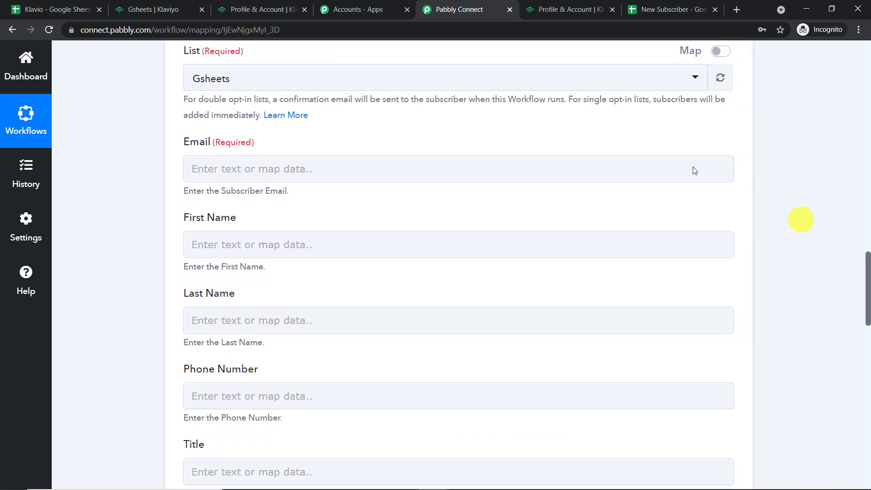
pyautogui.click(242, 168)
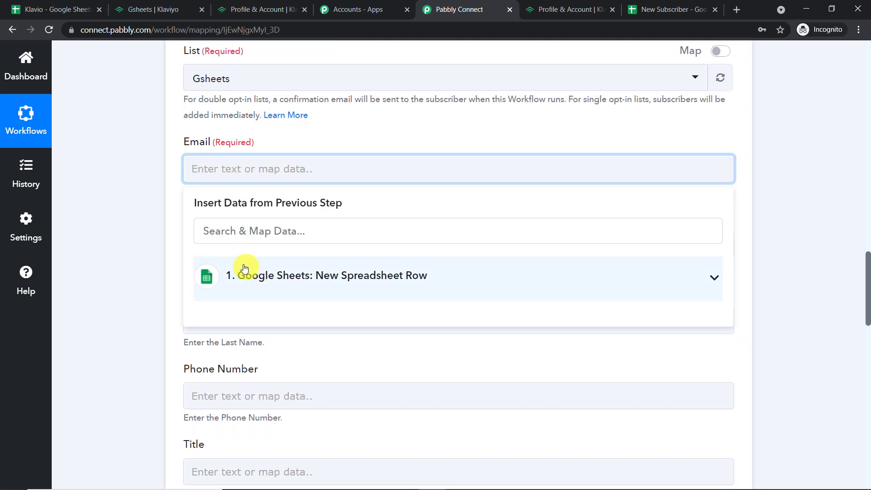
pyautogui.click(245, 269)
pyautogui.click(279, 368)
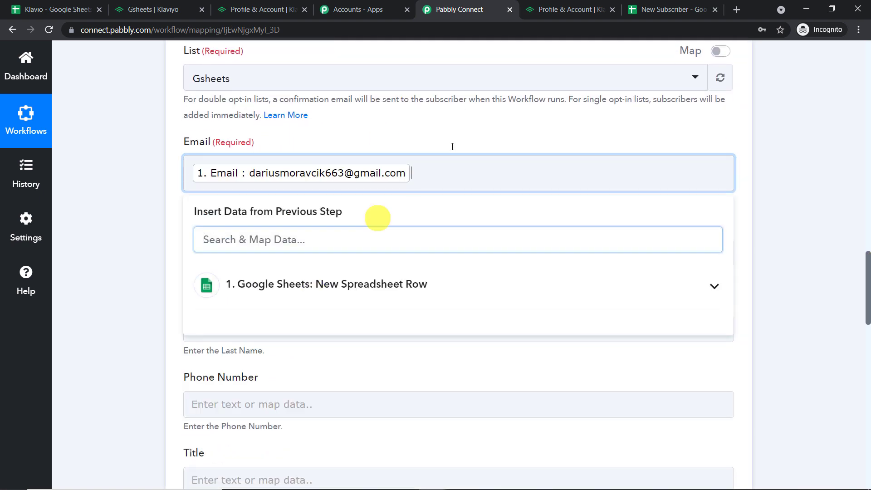
pyautogui.click(483, 122)
pyautogui.scroll(-1, 482, 122)
pyautogui.click(303, 190)
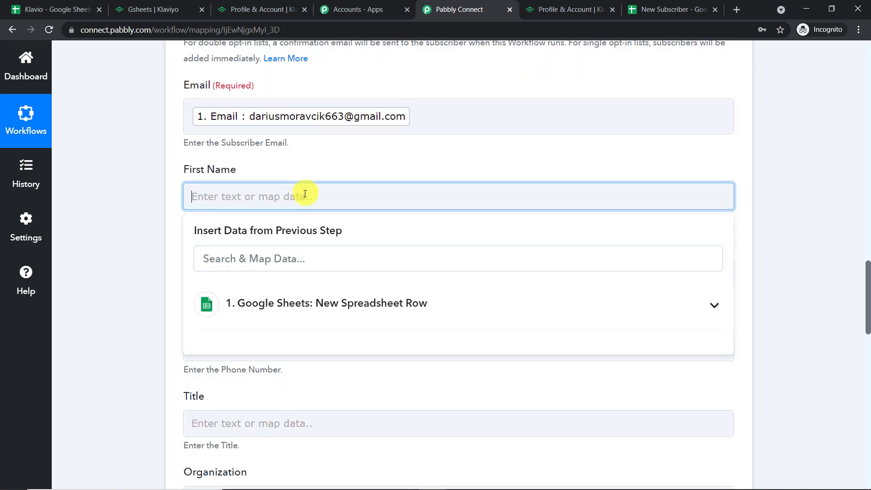
pyautogui.click(301, 317)
pyautogui.click(311, 340)
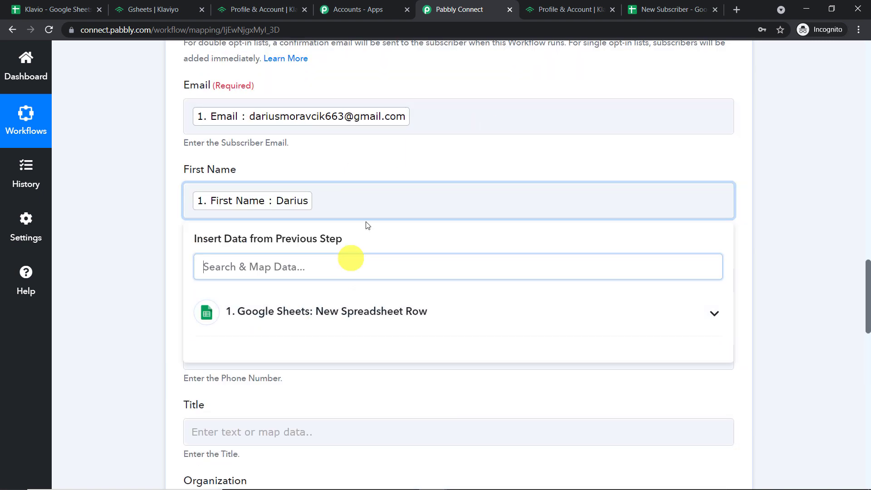
pyautogui.click(413, 146)
pyautogui.scroll(-2, 413, 146)
pyautogui.click(291, 166)
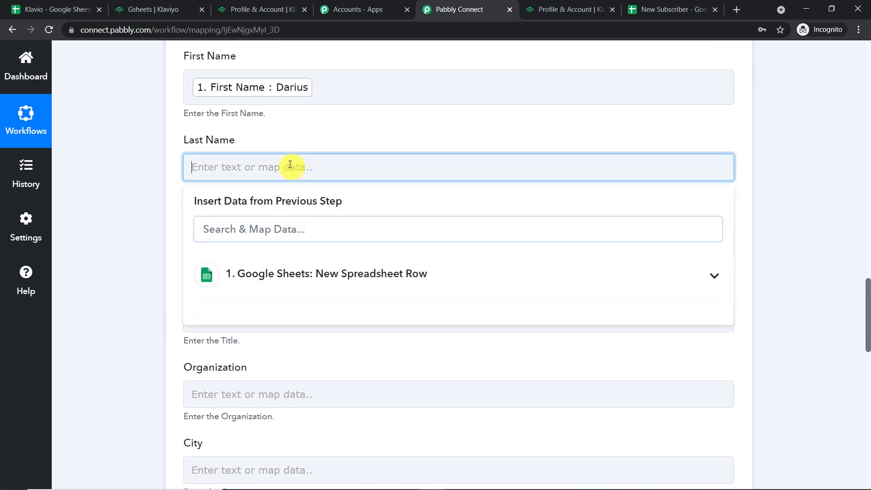
pyautogui.click(282, 274)
pyautogui.click(305, 338)
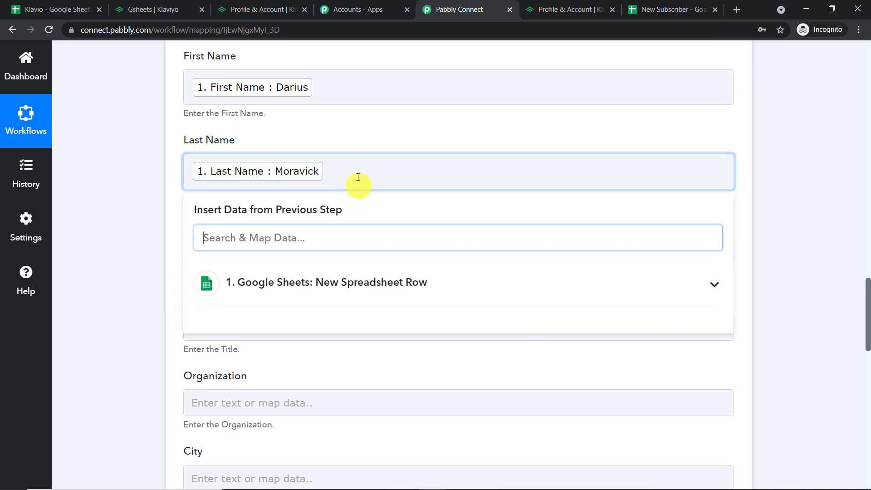
pyautogui.click(383, 135)
pyautogui.scroll(5, 383, 135)
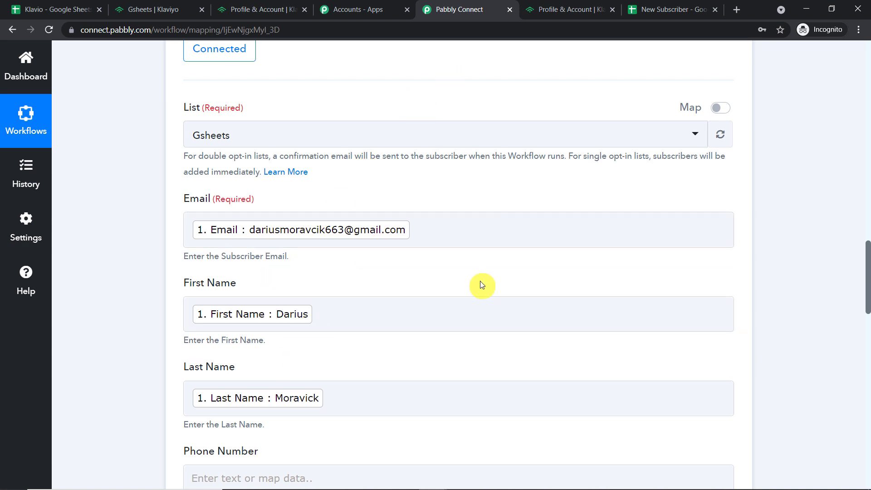
pyautogui.scroll(-20, 494, 148)
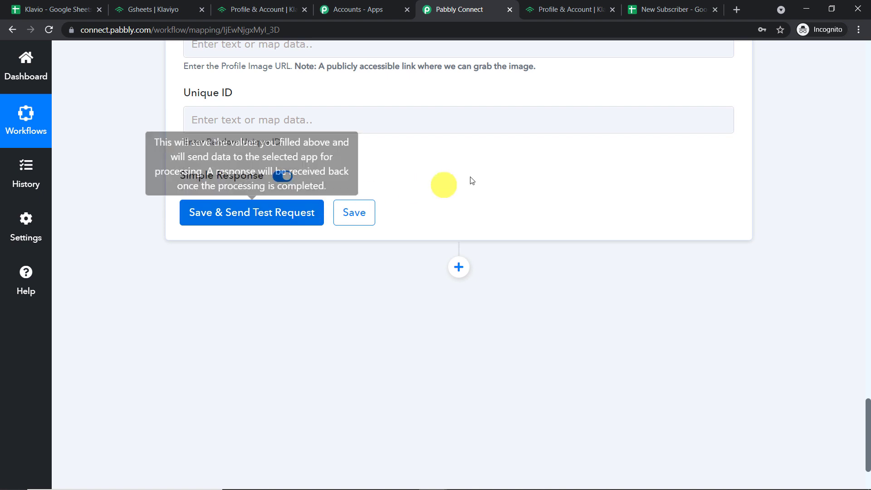
pyautogui.scroll(12, 485, 171)
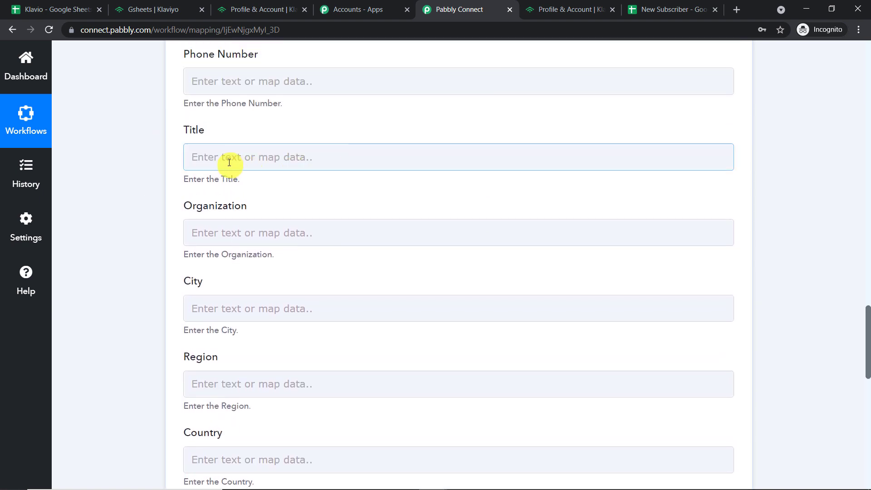
pyautogui.scroll(-4, 344, 154)
pyautogui.scroll(-4, 348, 158)
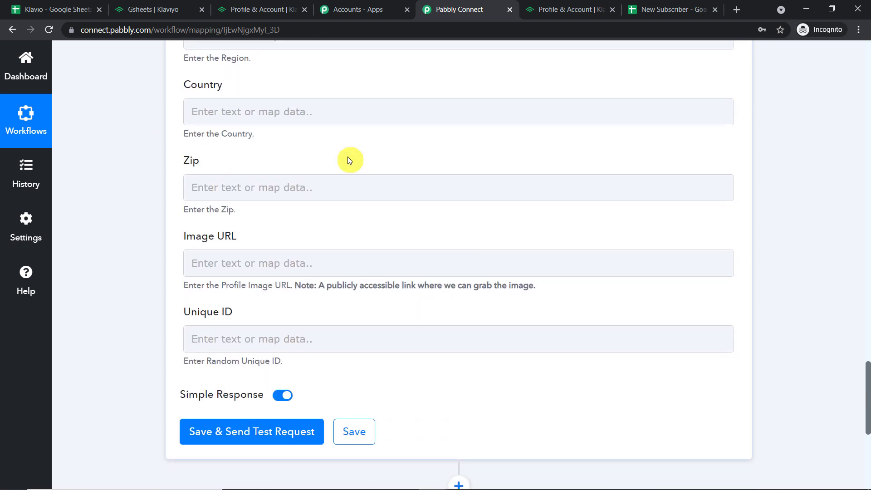
pyautogui.scroll(10, 352, 158)
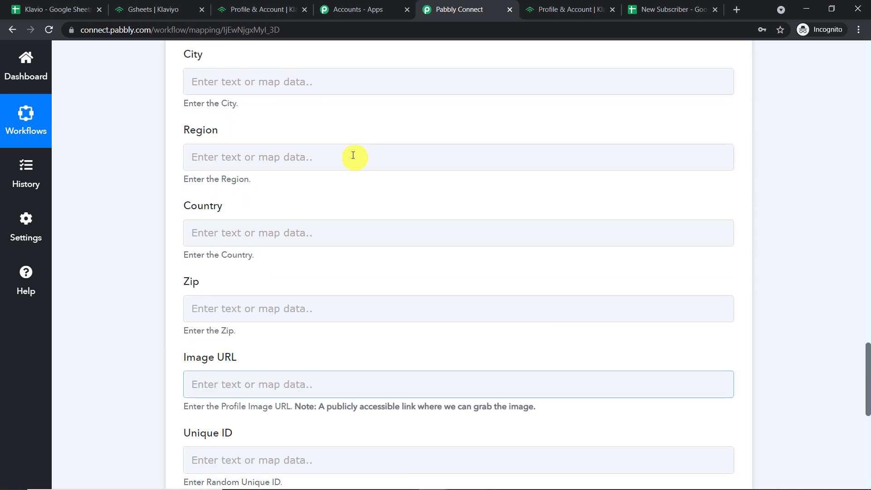
# Look over the Klavio spreadsheet and Klaviyo API keys page, then return to the Pabbly form.
pyautogui.click(68, 7)
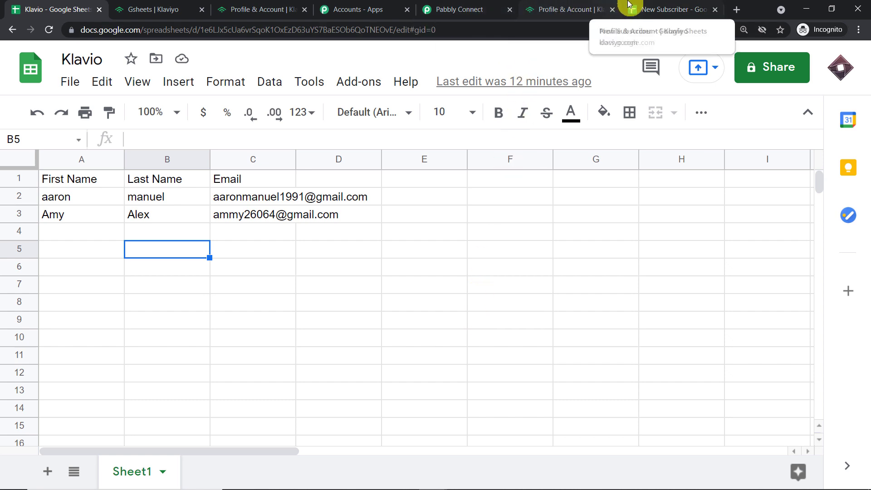
pyautogui.click(534, 12)
pyautogui.click(459, 10)
pyautogui.scroll(-10, 499, 170)
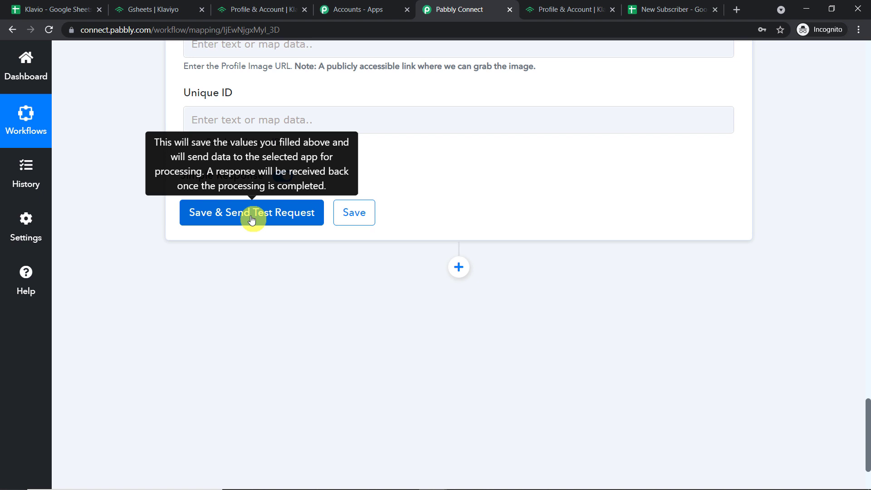
# Save the Klaviyo action and send a test request, checking the empty response.
pyautogui.click(253, 220)
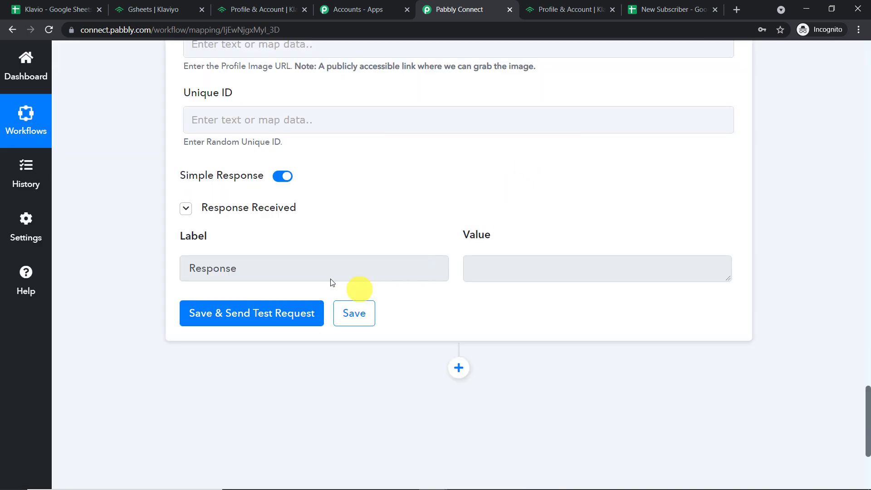
pyautogui.click(474, 266)
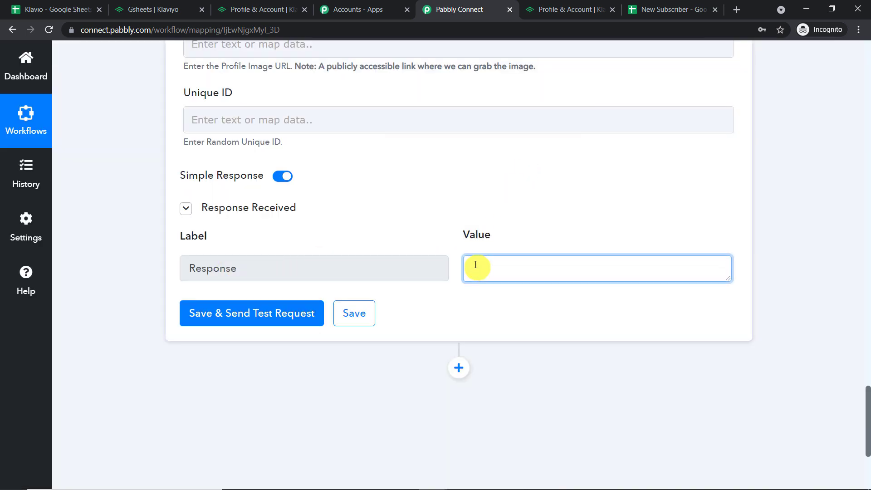
pyautogui.scroll(6, 478, 254)
pyautogui.click(175, 10)
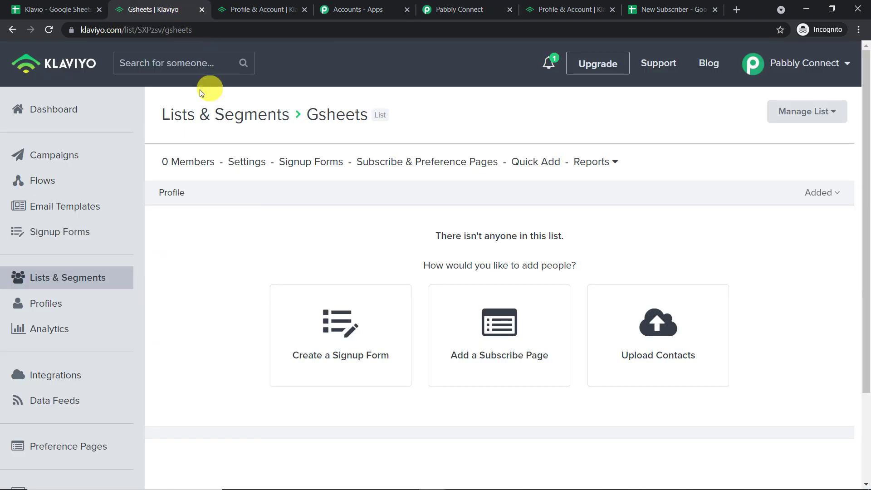
pyautogui.click(48, 28)
pyautogui.moveTo(442, 477)
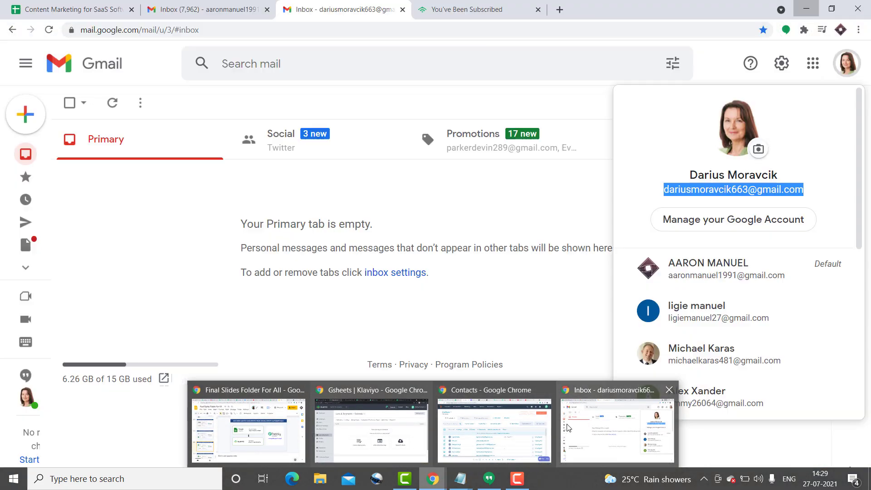
# Reload the Gmail inbox and view the Promotions emails.
pyautogui.click(617, 429)
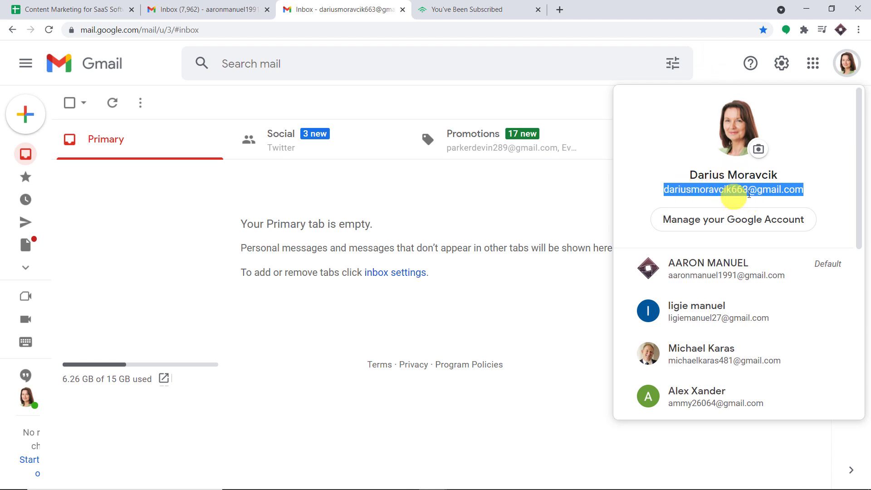
pyautogui.click(714, 63)
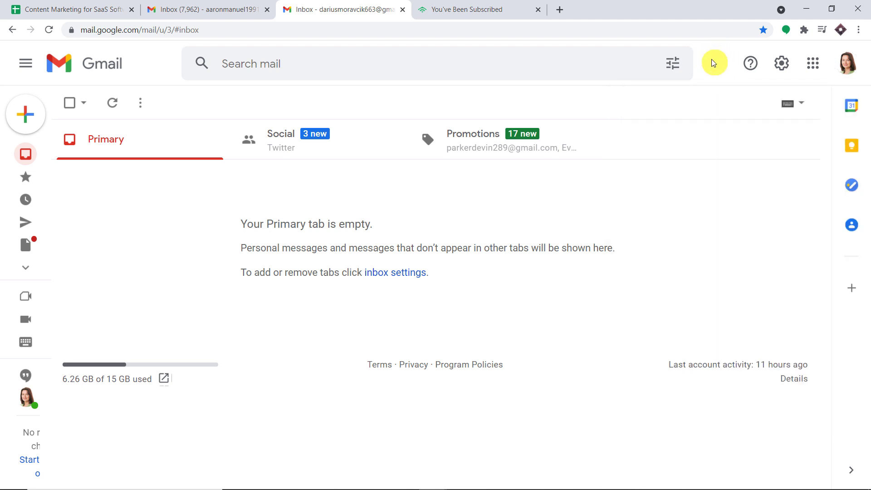
pyautogui.click(495, 144)
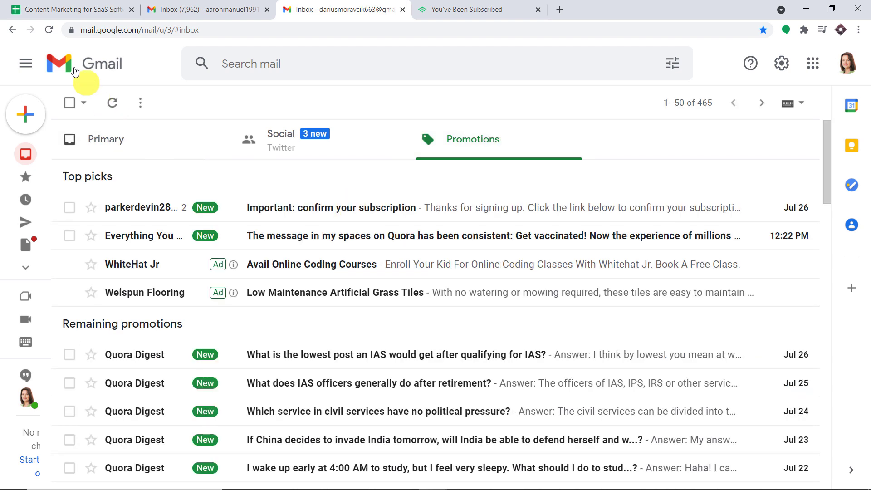
pyautogui.click(48, 30)
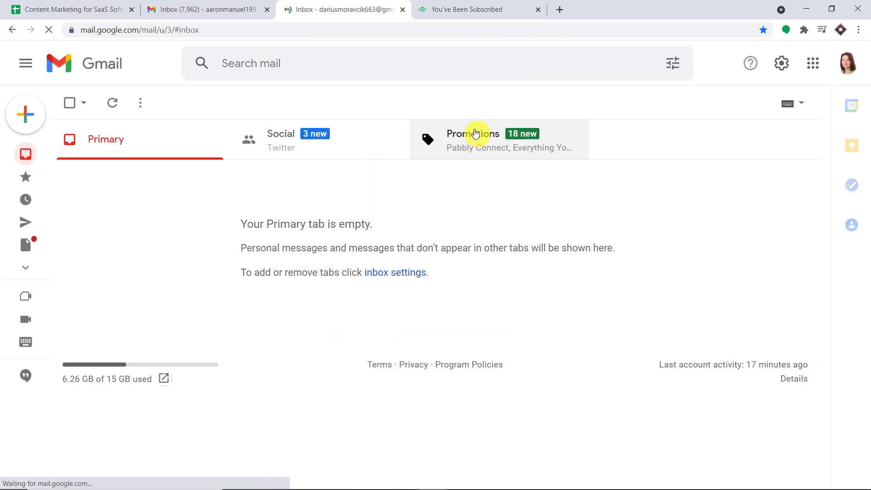
pyautogui.click(475, 136)
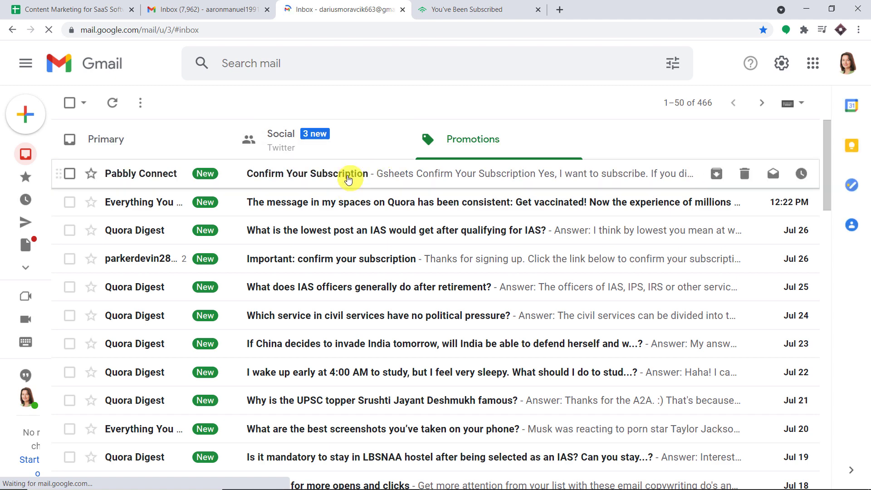
# Open the Confirm Your Subscription email and confirm with 'Yes, I want to subscribe.'.
pyautogui.click(348, 180)
pyautogui.scroll(-3, 450, 198)
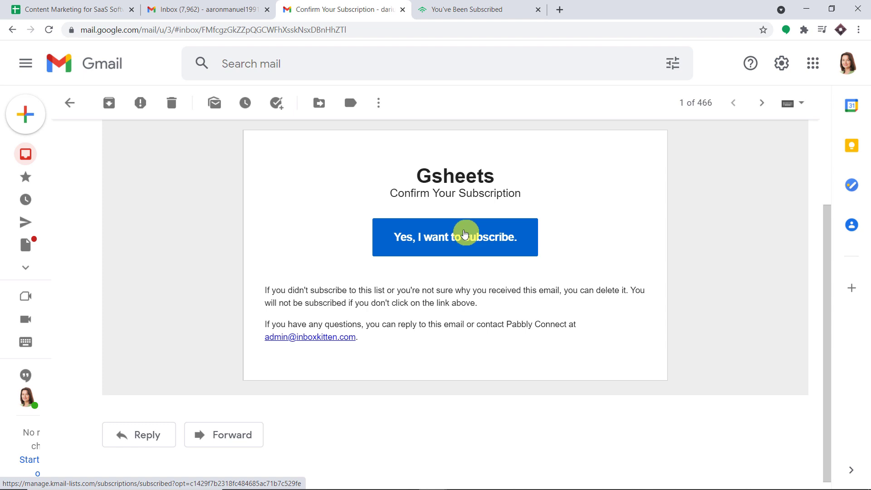
pyautogui.click(476, 239)
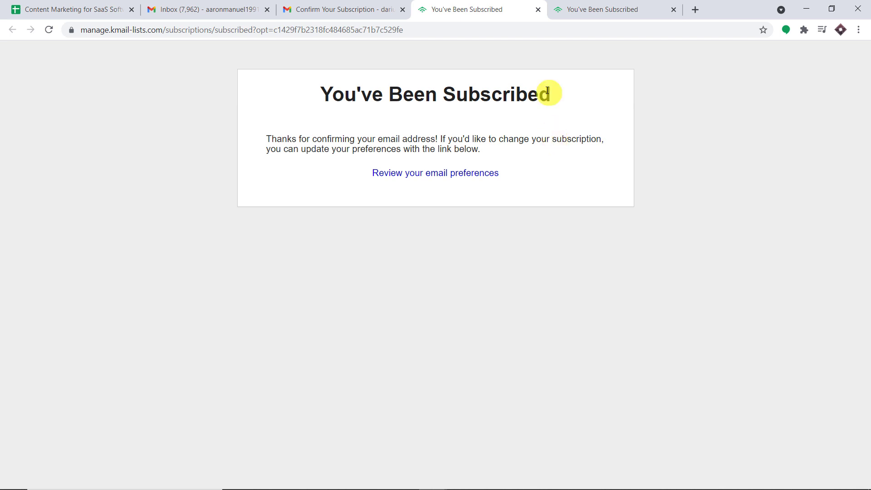
pyautogui.moveTo(461, 487)
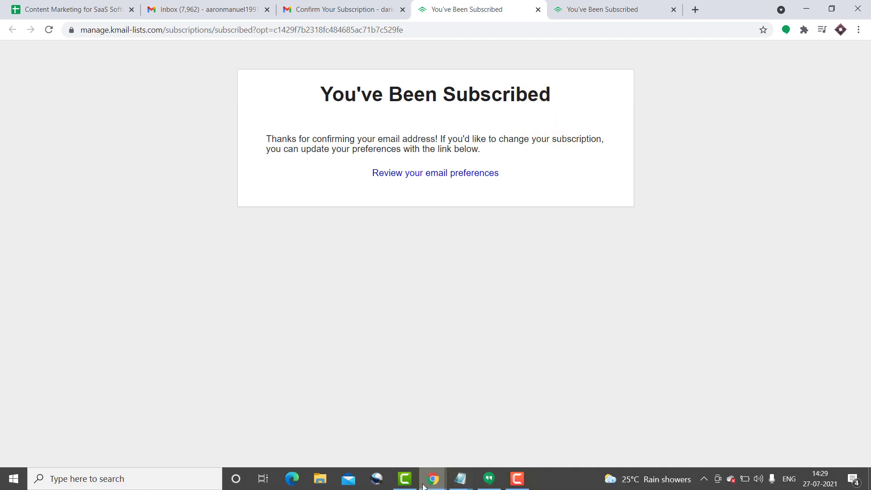
# Reload Klaviyo's Gsheets list to verify it now shows 1 member.
pyautogui.moveTo(439, 477)
pyautogui.click(362, 431)
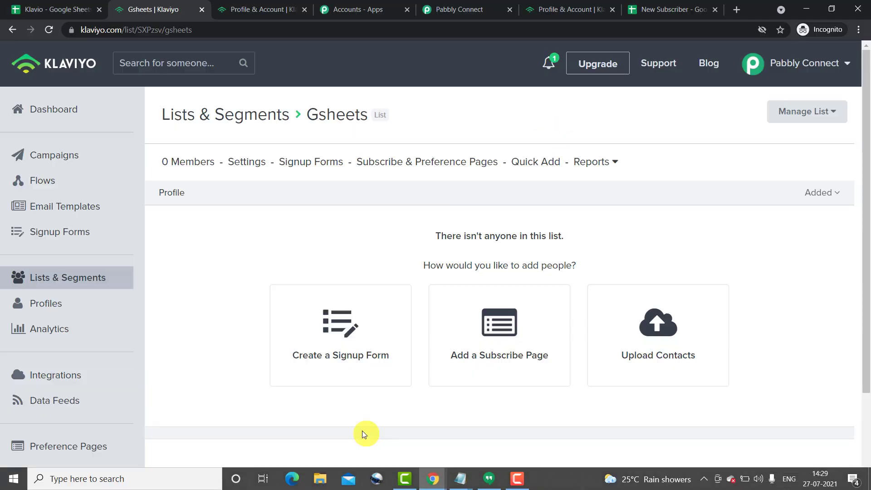
pyautogui.click(49, 29)
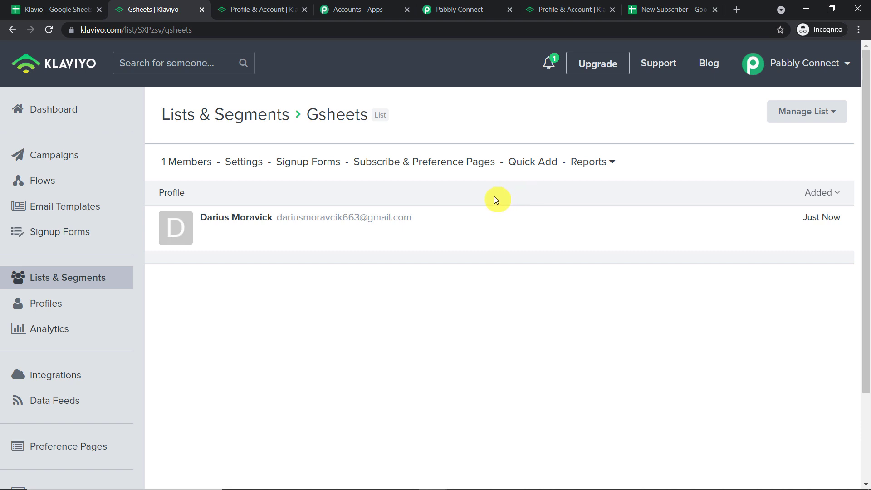
pyautogui.click(476, 9)
pyautogui.scroll(10, 865, 190)
pyautogui.scroll(15, 812, 202)
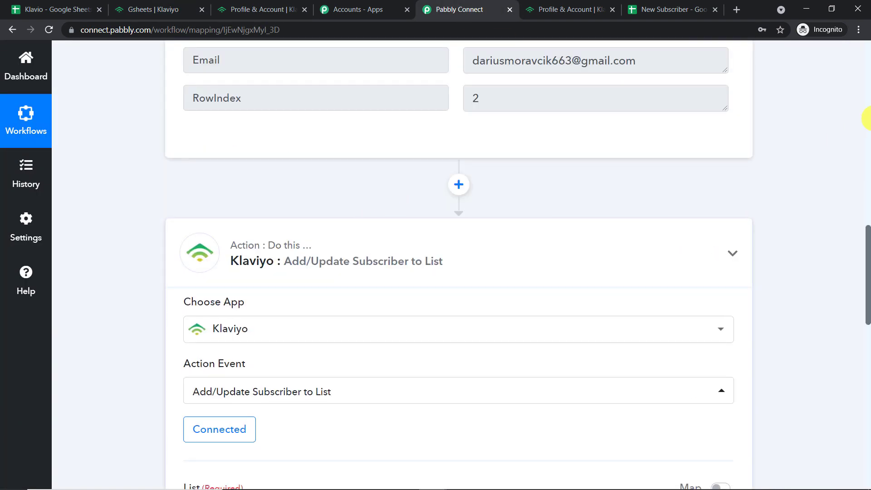
# Collapse the Google Sheets trigger card and review the workflow's title and active toggle.
pyautogui.scroll(15, 867, 118)
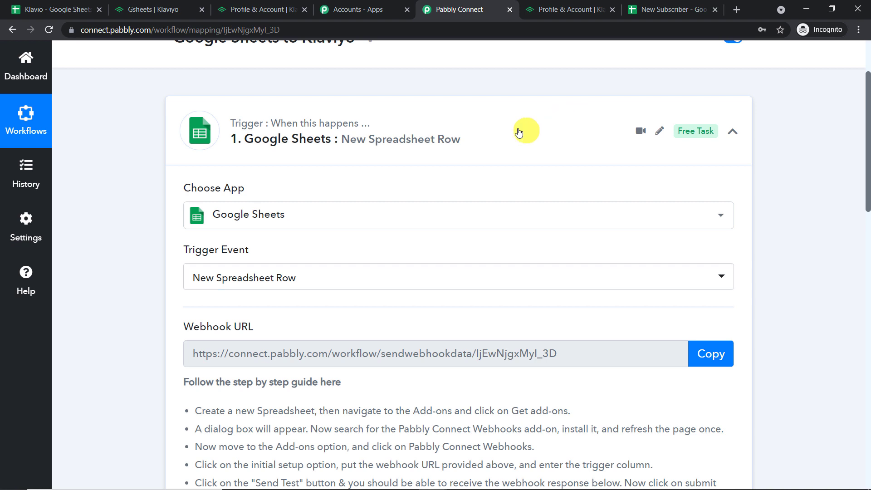
pyautogui.click(519, 132)
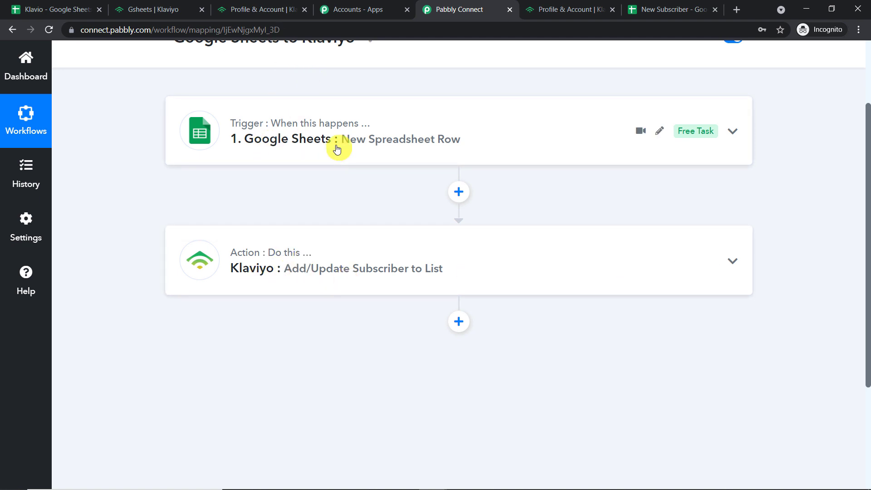
pyautogui.scroll(2, 337, 149)
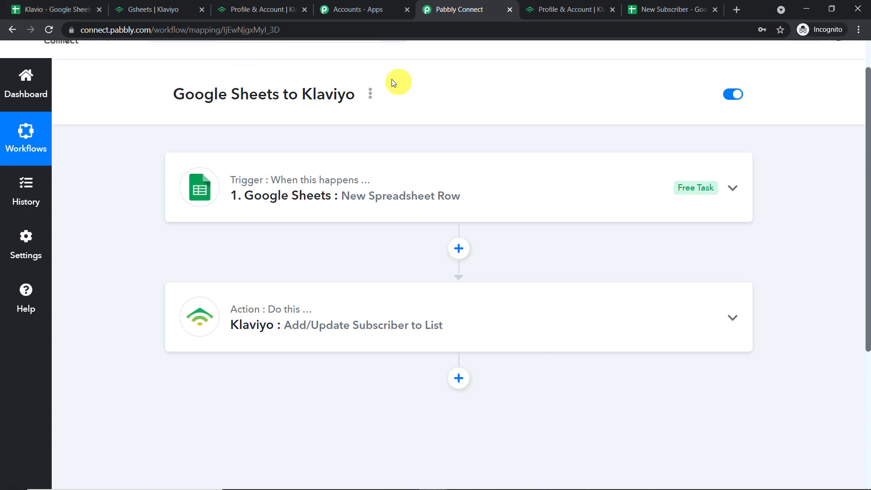
# Bring up the New Subscriber Google Sheet with its test subscriber row.
pyautogui.click(40, 7)
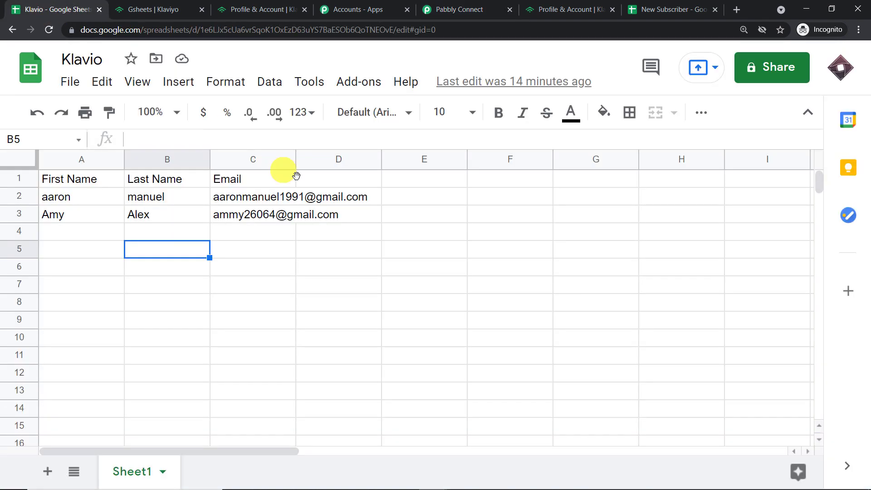
pyautogui.click(542, 9)
pyautogui.click(667, 9)
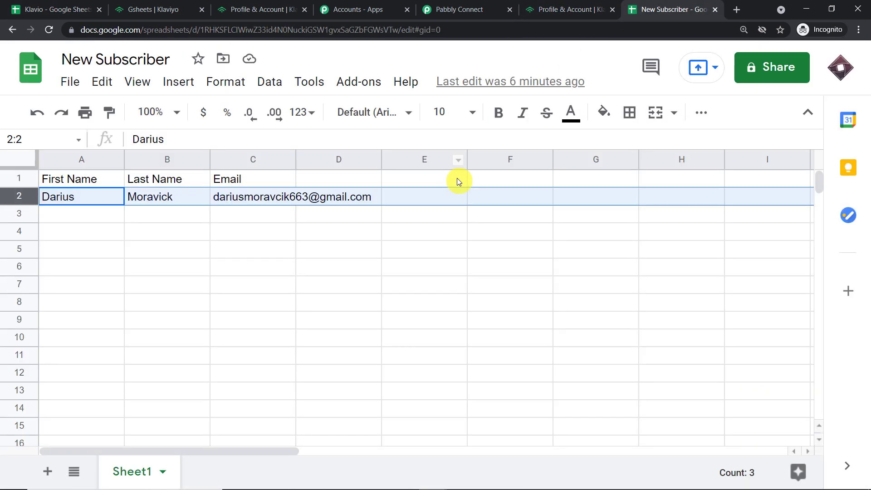